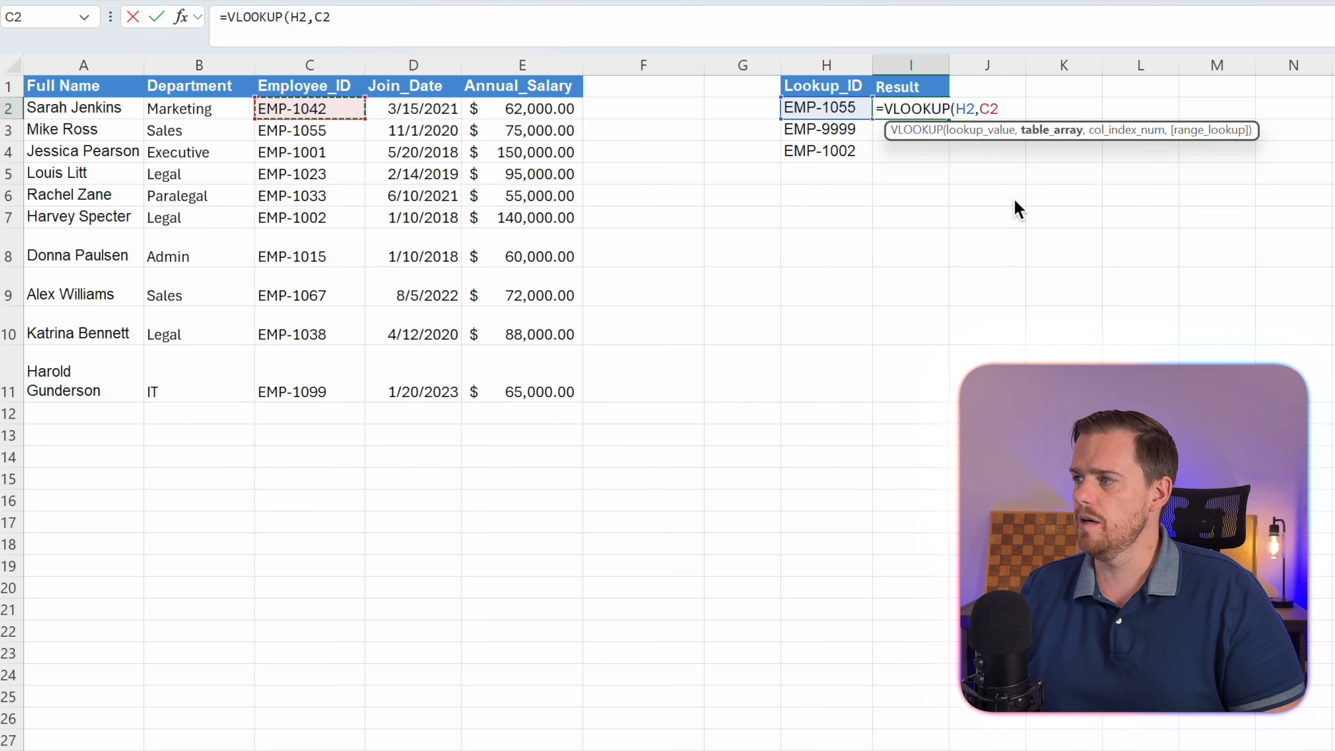
# Set the table array of the VLOOKUP in I2 to C2:E11, starting from the Employee_ID column.
pyautogui.press('BackSpace')
pyautogui.press('BackSpace')
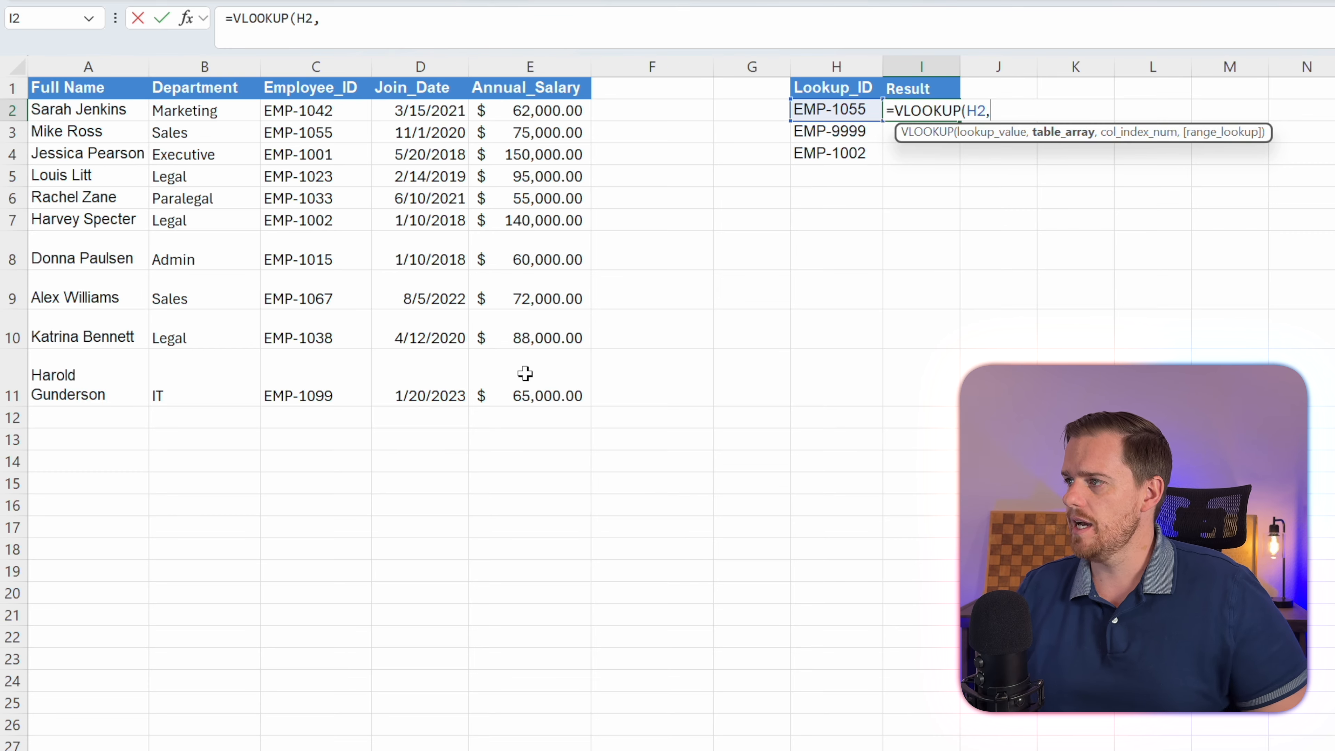
pyautogui.press('Left')
pyautogui.press('Left')
pyautogui.press('Left')
pyautogui.press('Left')
pyautogui.press('Left')
pyautogui.press('Left')
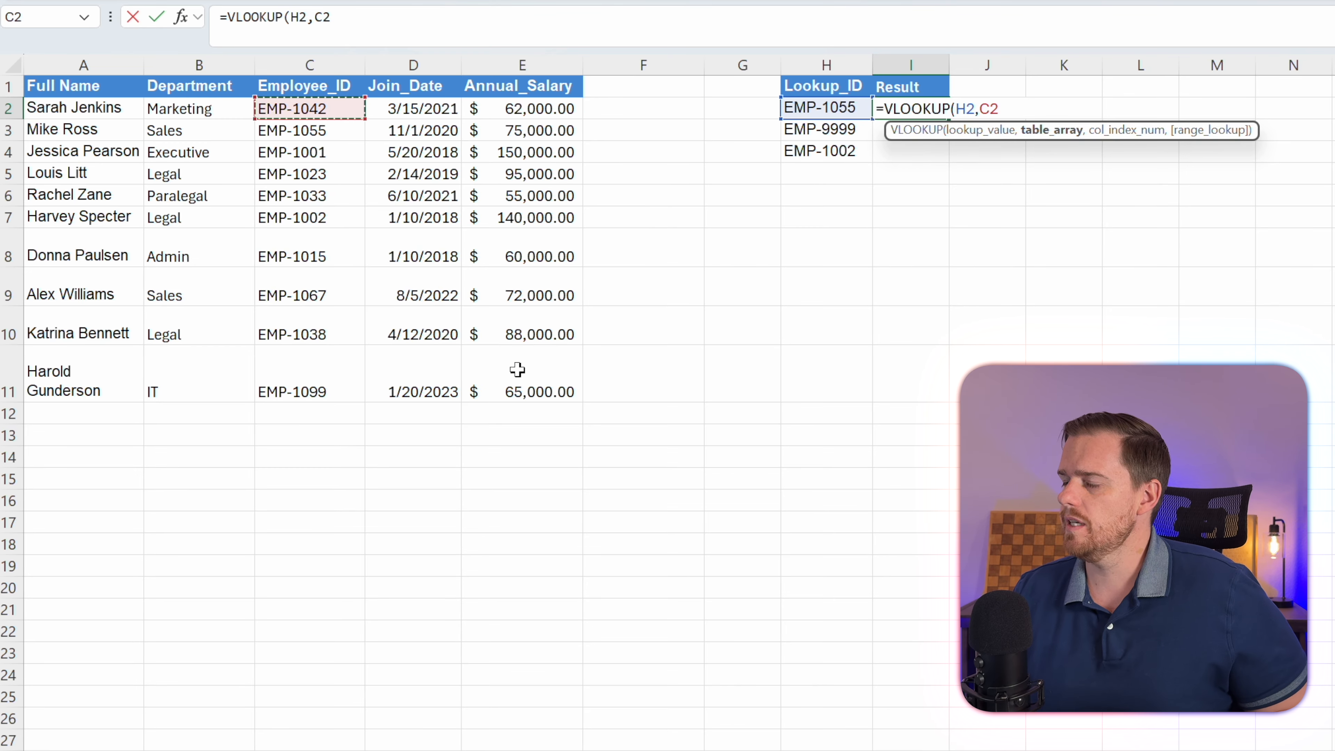
pyautogui.hotkey('ctrl', 'shift', 'Down')
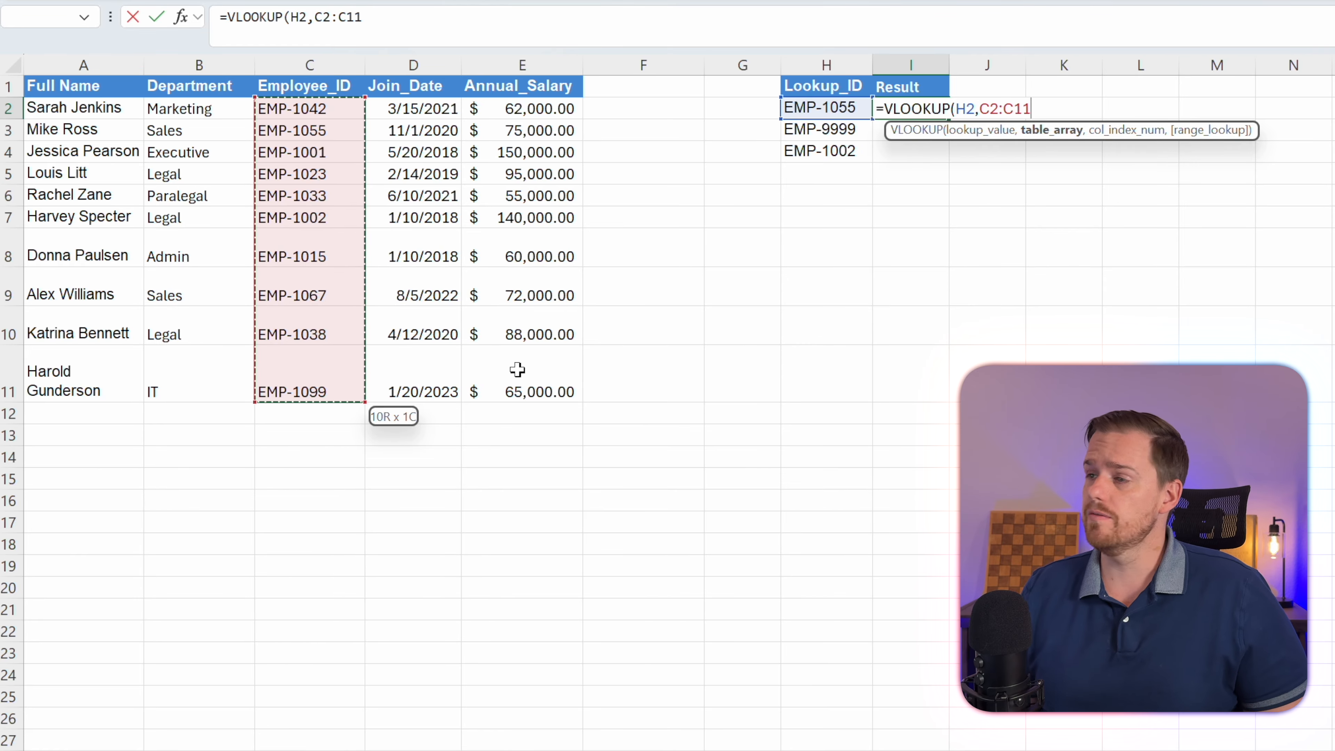
pyautogui.hotkey('ctrl', 'shift', 'Right')
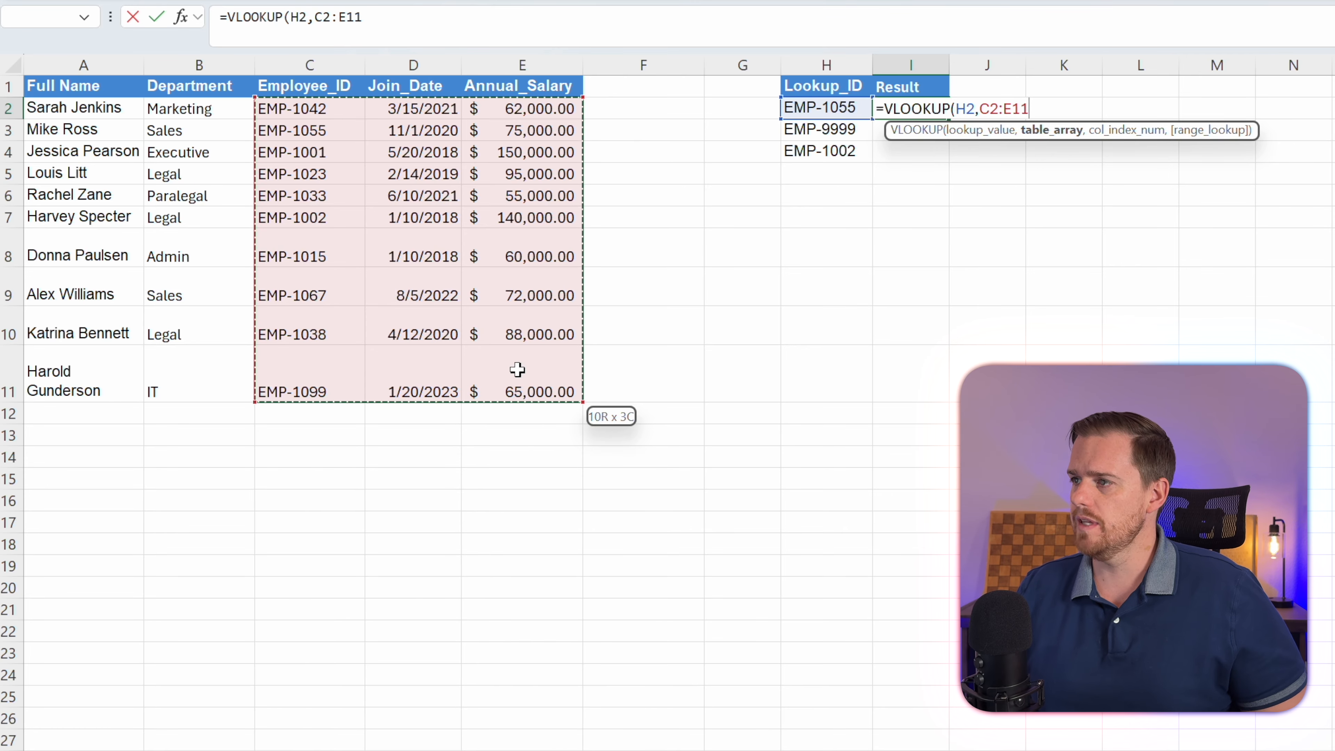
# Complete the VLOOKUP in I2 with column index 3 and no range lookup argument.
pyautogui.write(',')
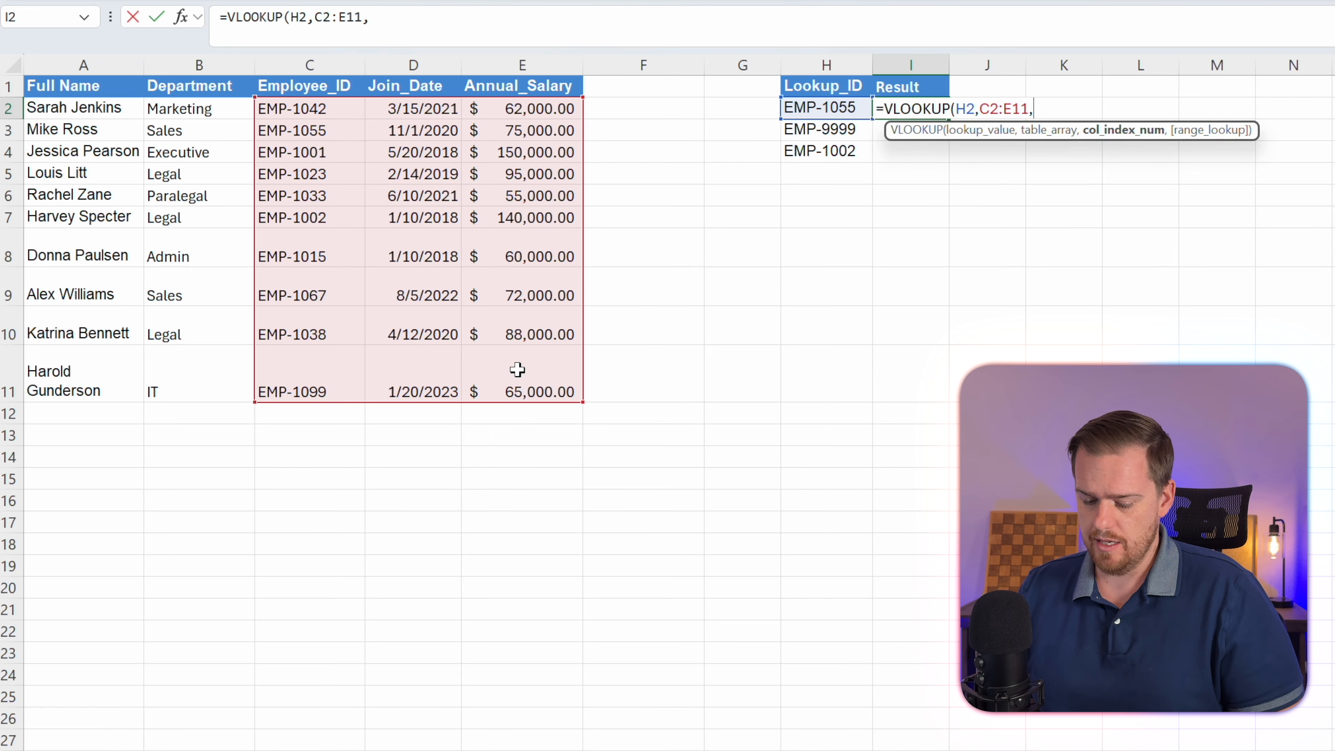
pyautogui.write('3')
pyautogui.press('Return')
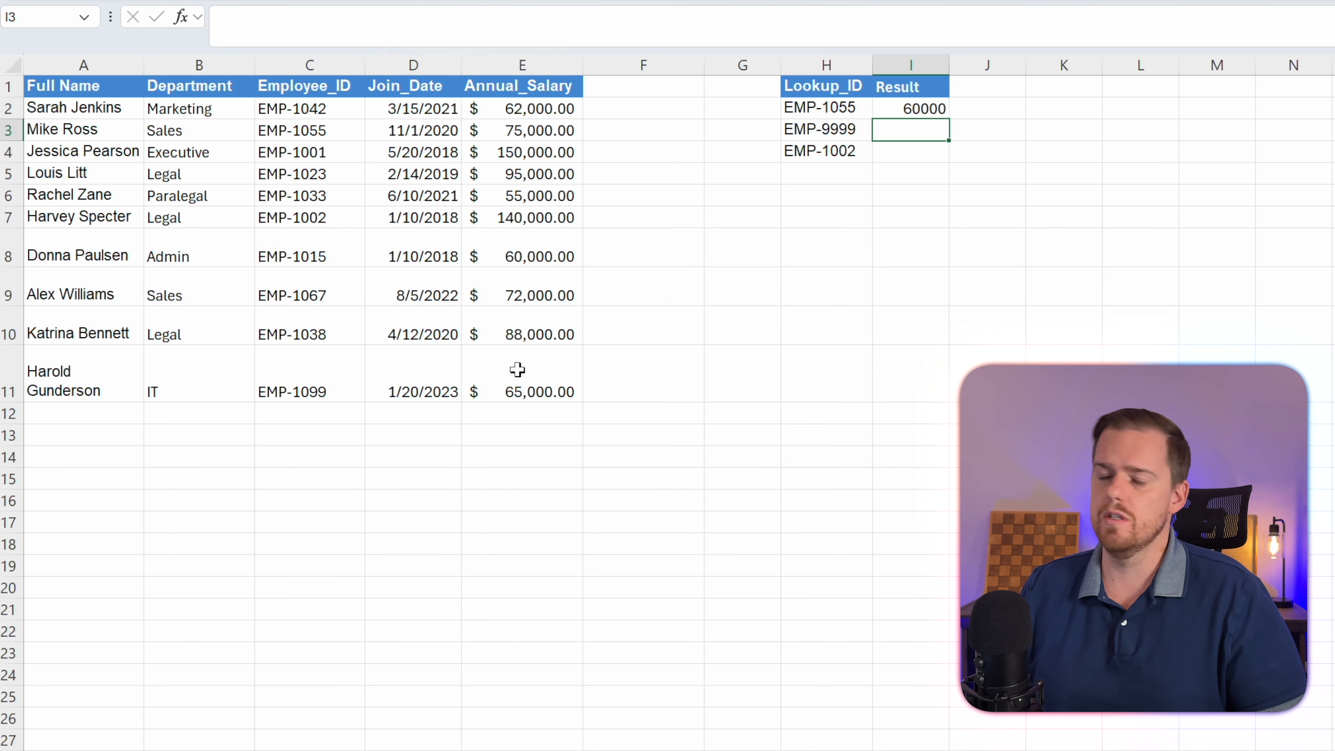
# Clear I2 and begin an XLOOKUP there with H2 as the lookup value.
pyautogui.press('Up')
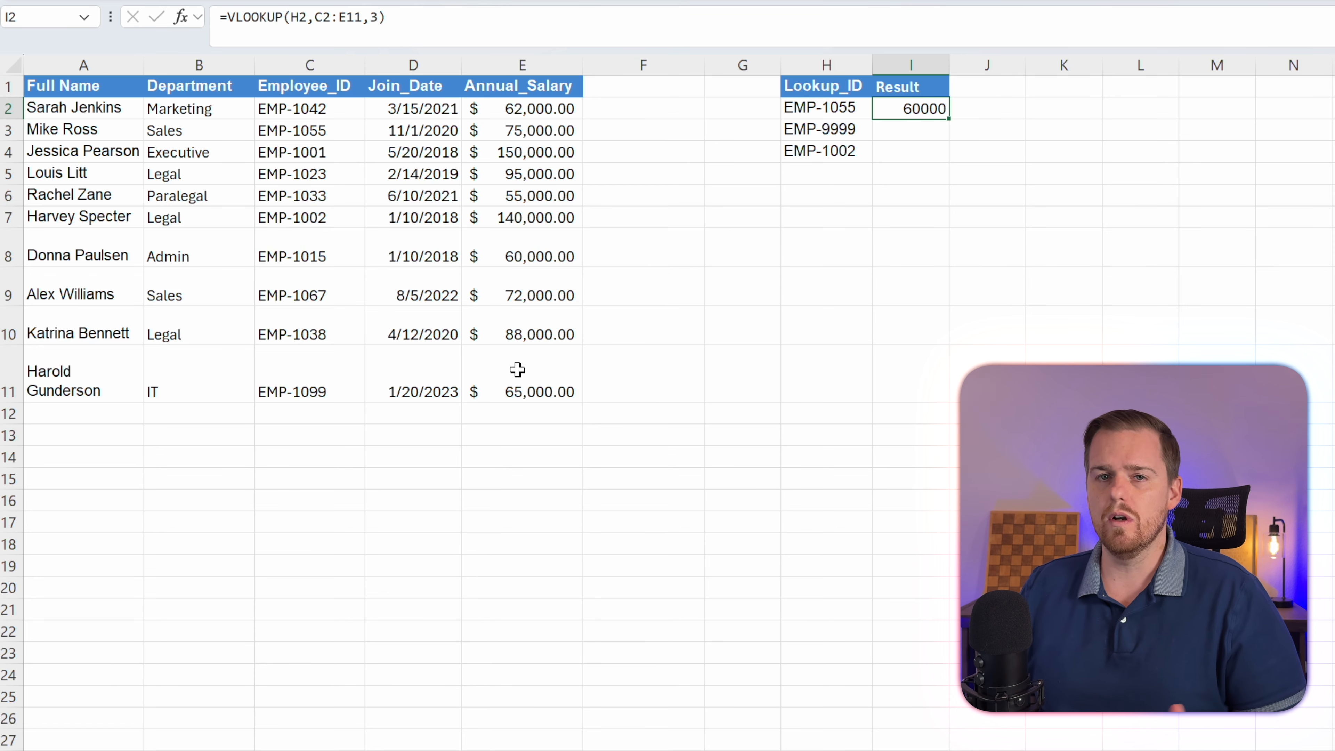
pyautogui.press('Delete')
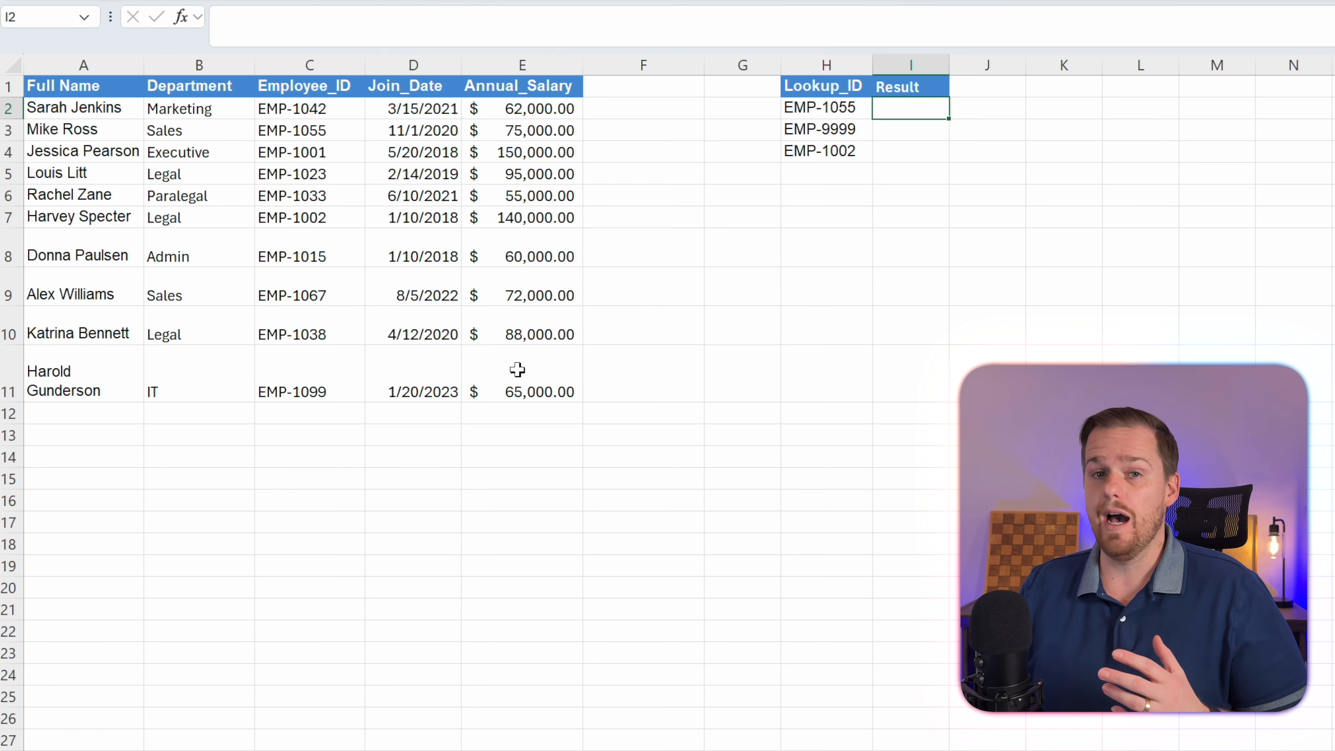
pyautogui.write('=xl')
pyautogui.press('Tab')
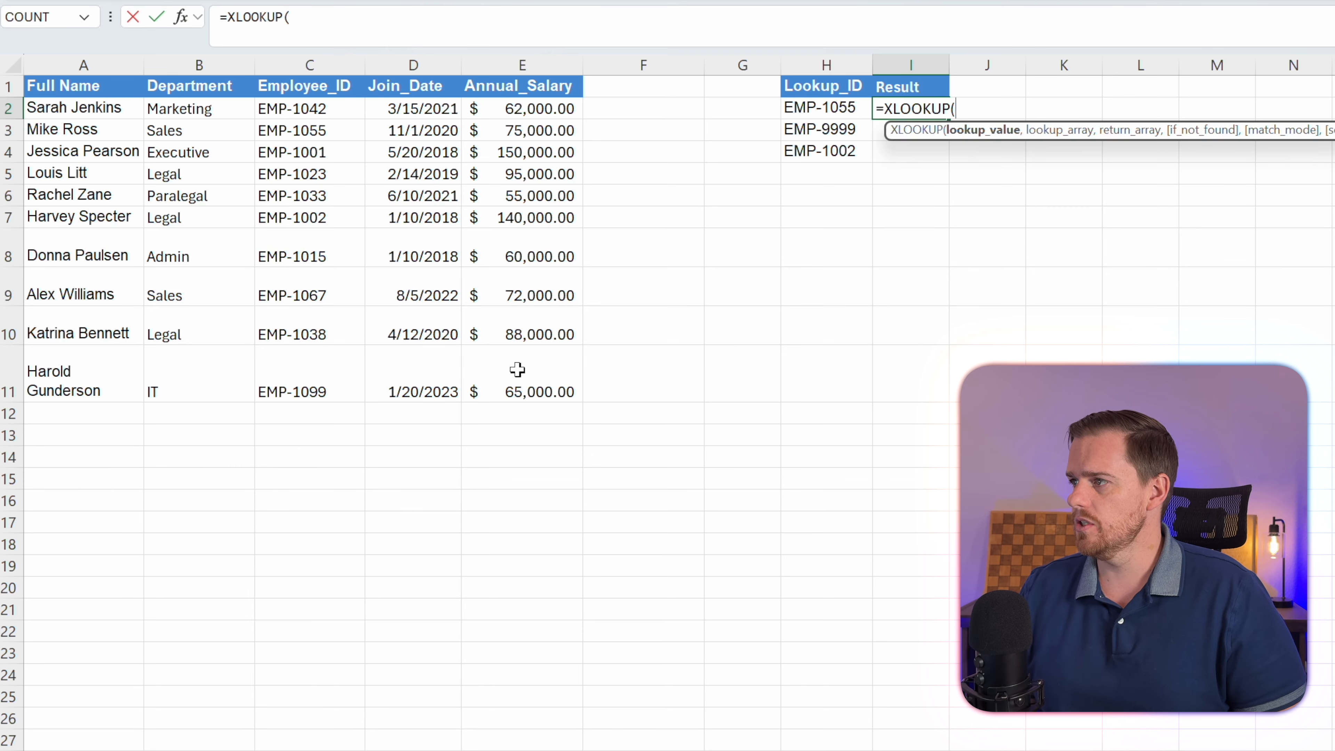
pyautogui.press('Left')
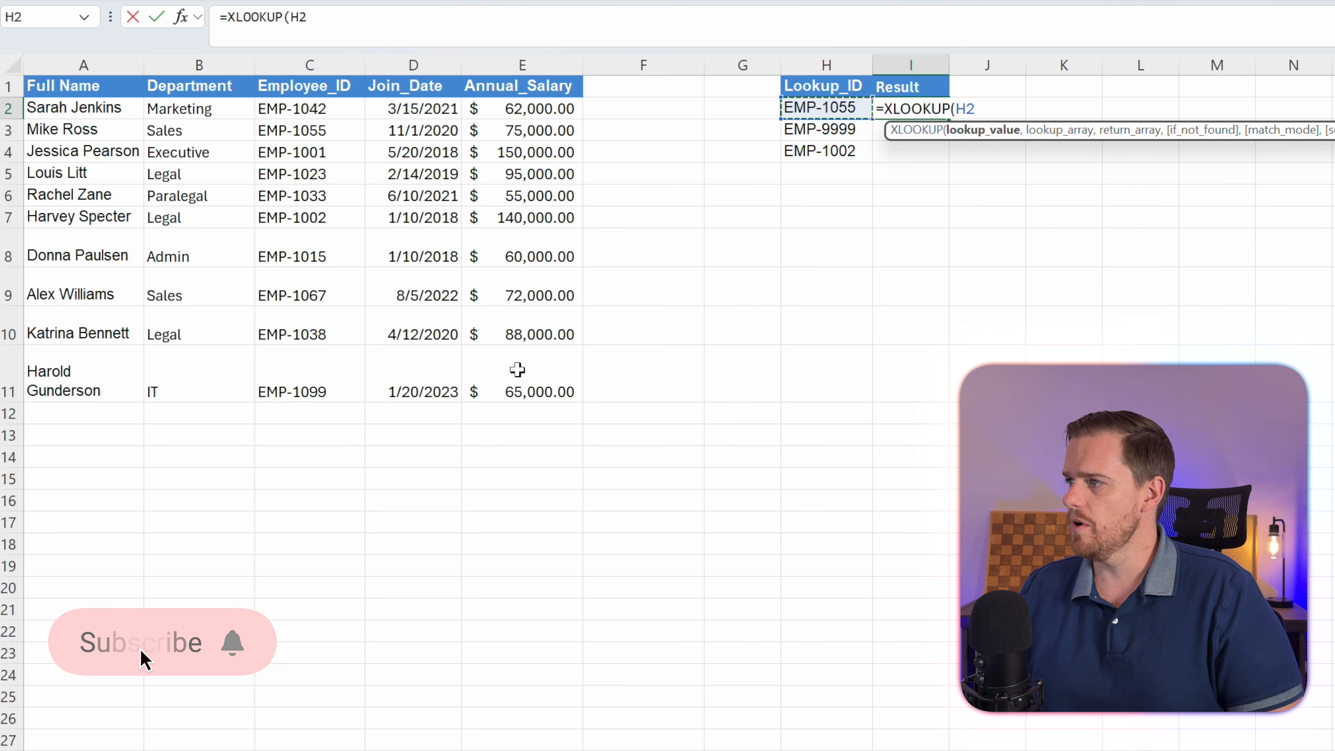
# Set the XLOOKUP's lookup array to the employee IDs as the absolute range $C$2:$C$11.
pyautogui.write(',')
pyautogui.press('Left')
pyautogui.press('Left')
pyautogui.press('Left')
pyautogui.press('Left')
pyautogui.press('Left')
pyautogui.press('Left')
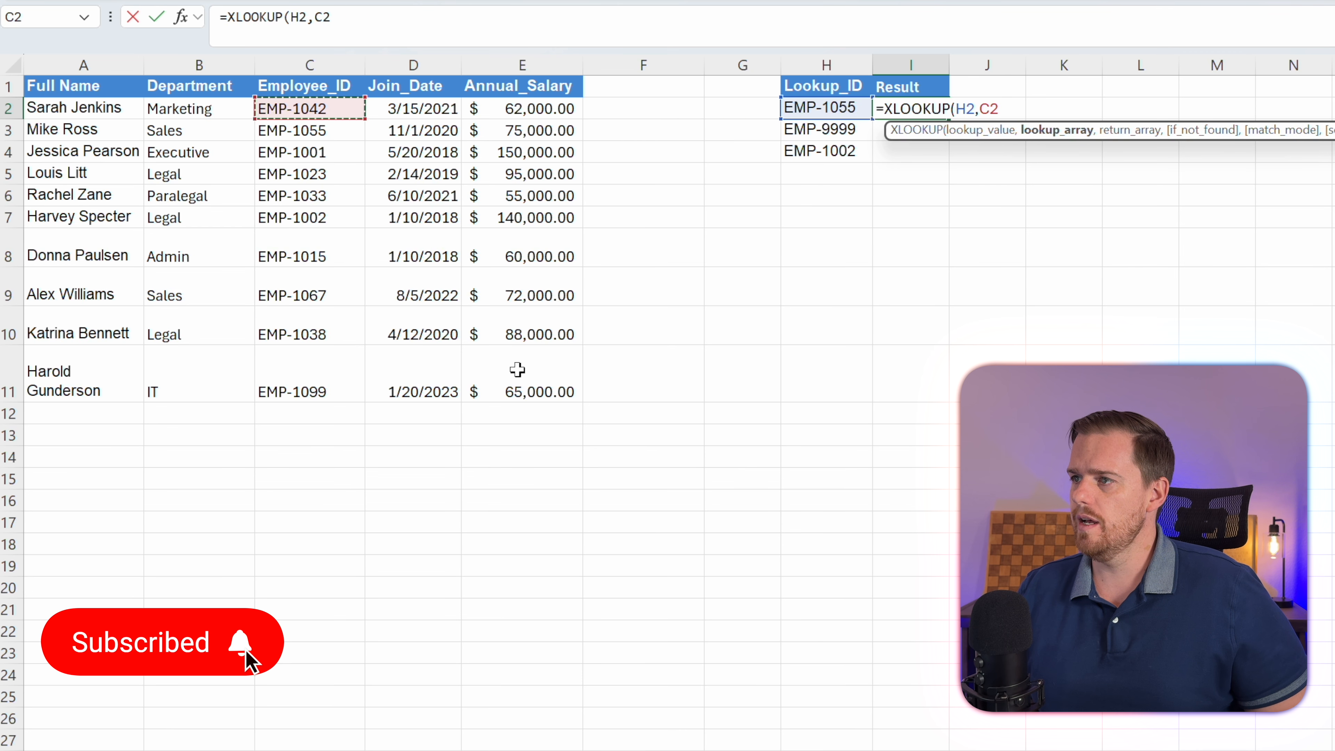
pyautogui.hotkey('ctrl', 'shift', 'Down')
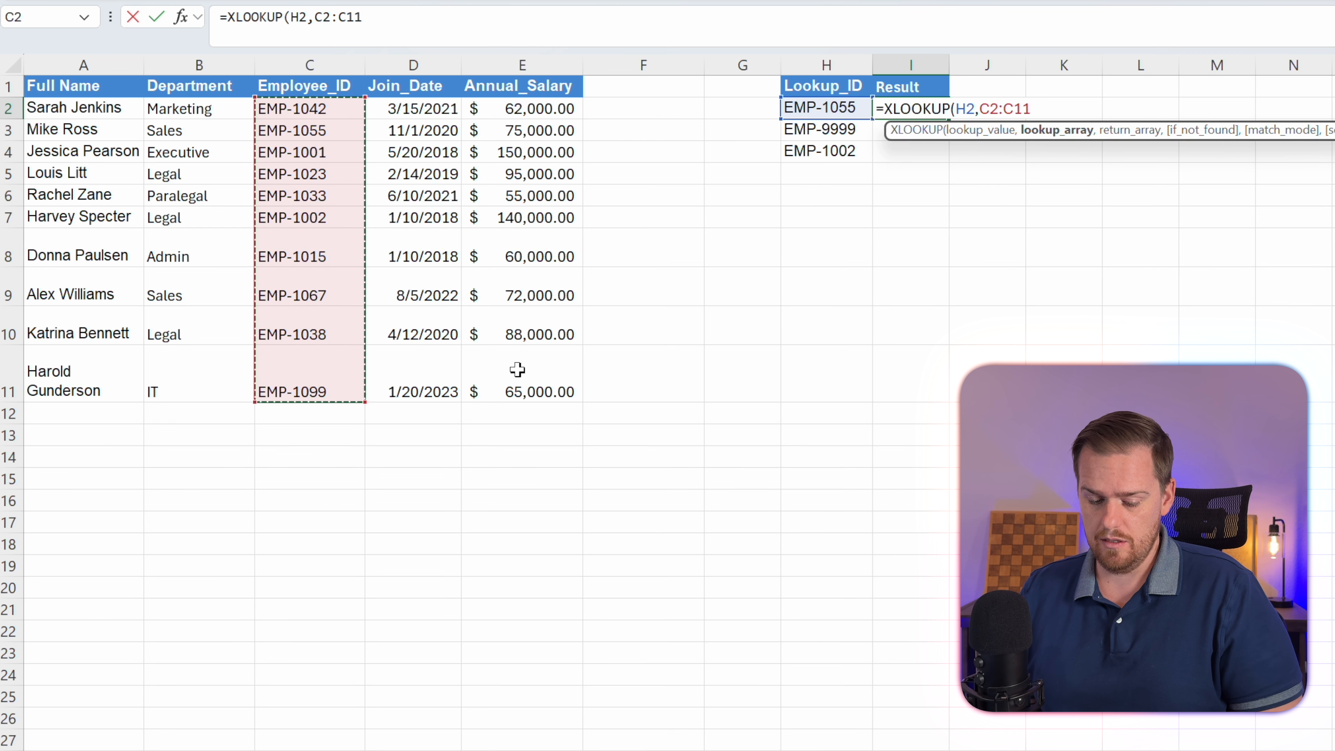
pyautogui.press('F4')
pyautogui.write(',')
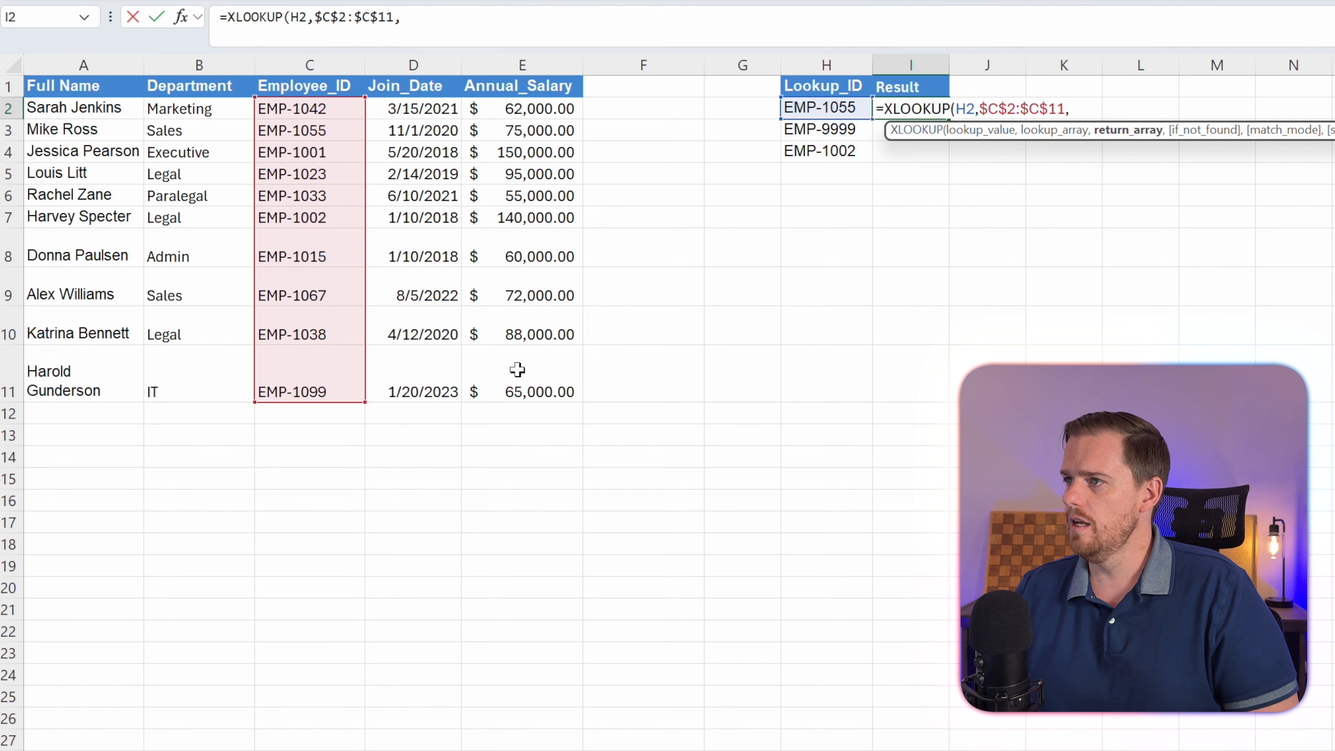
# Set the XLOOKUP's return array to the full names as the absolute range $A$2:$A$11.
pyautogui.press('Left')
pyautogui.press('Left')
pyautogui.press('Left')
pyautogui.press('Left')
pyautogui.press('Left')
pyautogui.press('Left')
pyautogui.press('Left')
pyautogui.press('Left')
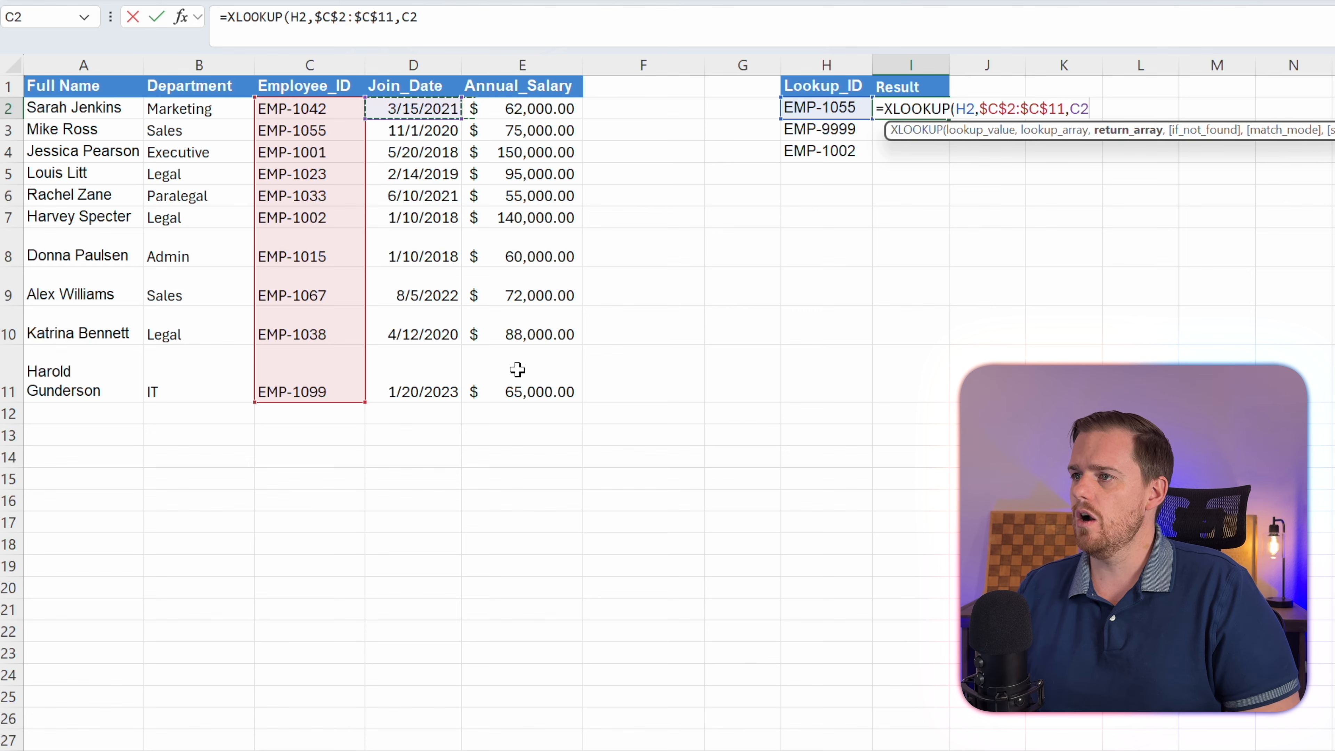
pyautogui.hotkey('ctrl', 'shift', 'Down')
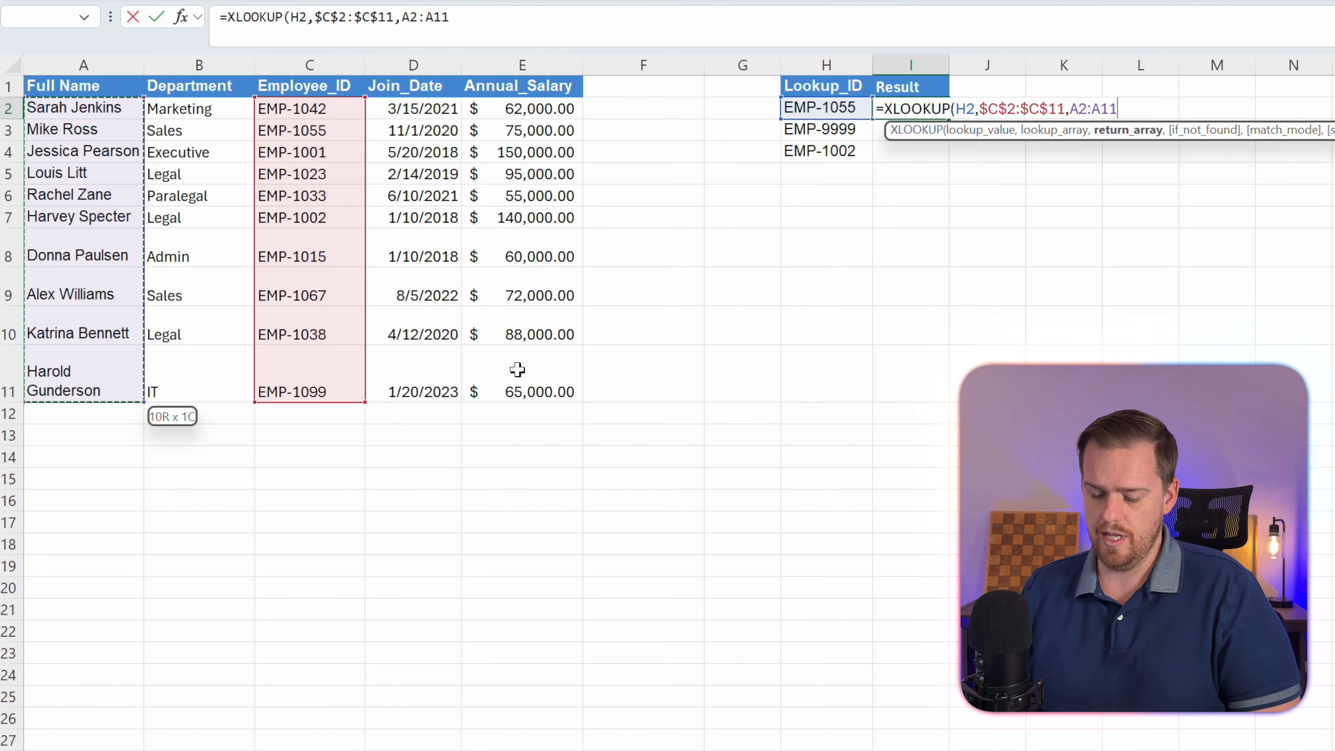
pyautogui.press('F4')
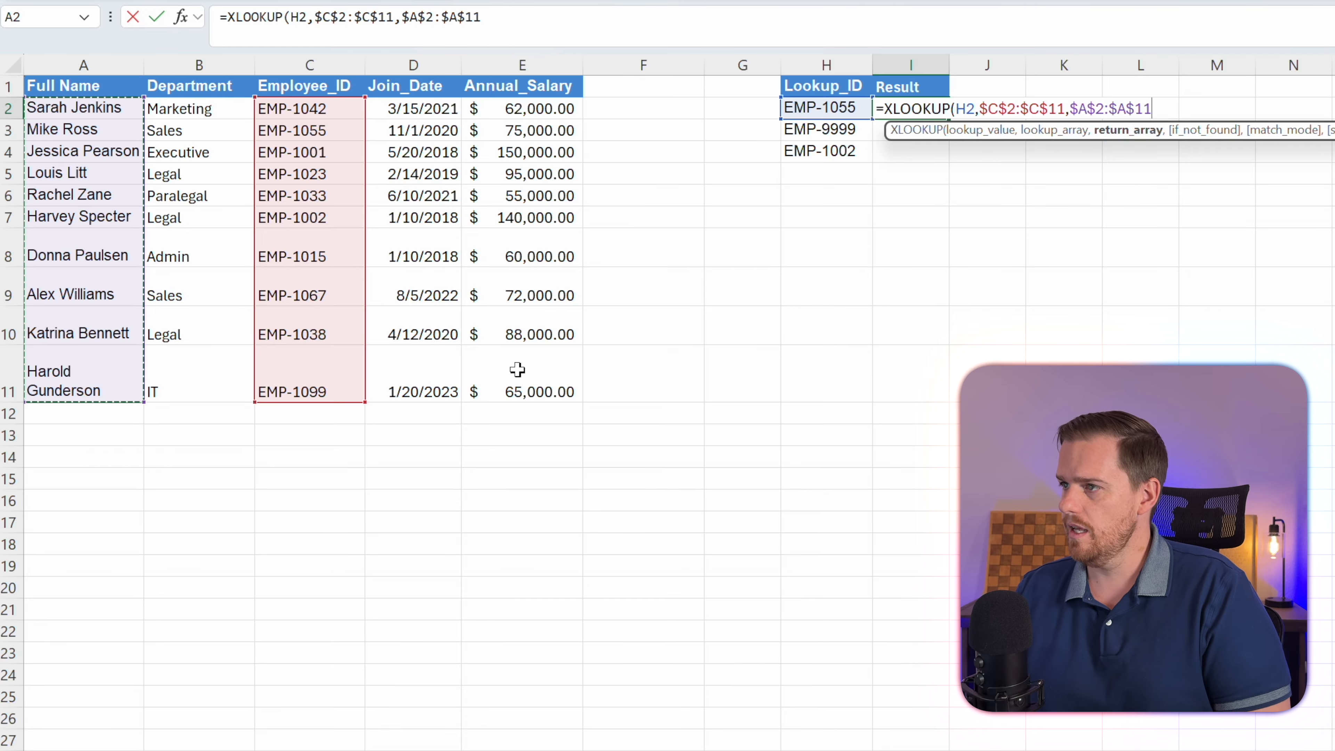
# Complete the XLOOKUP formula in I2 and fill it down through I4.
pyautogui.write(')')
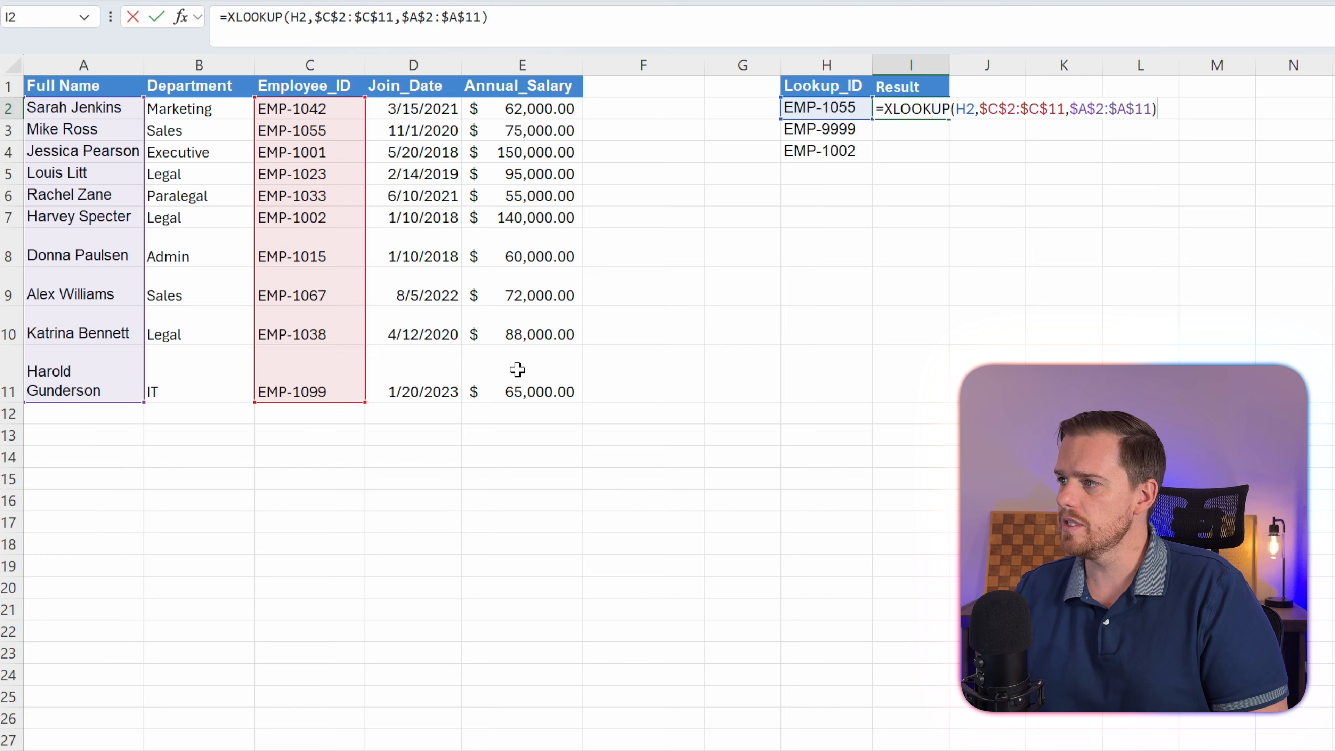
pyautogui.hotkey('ctrl', 'Return')
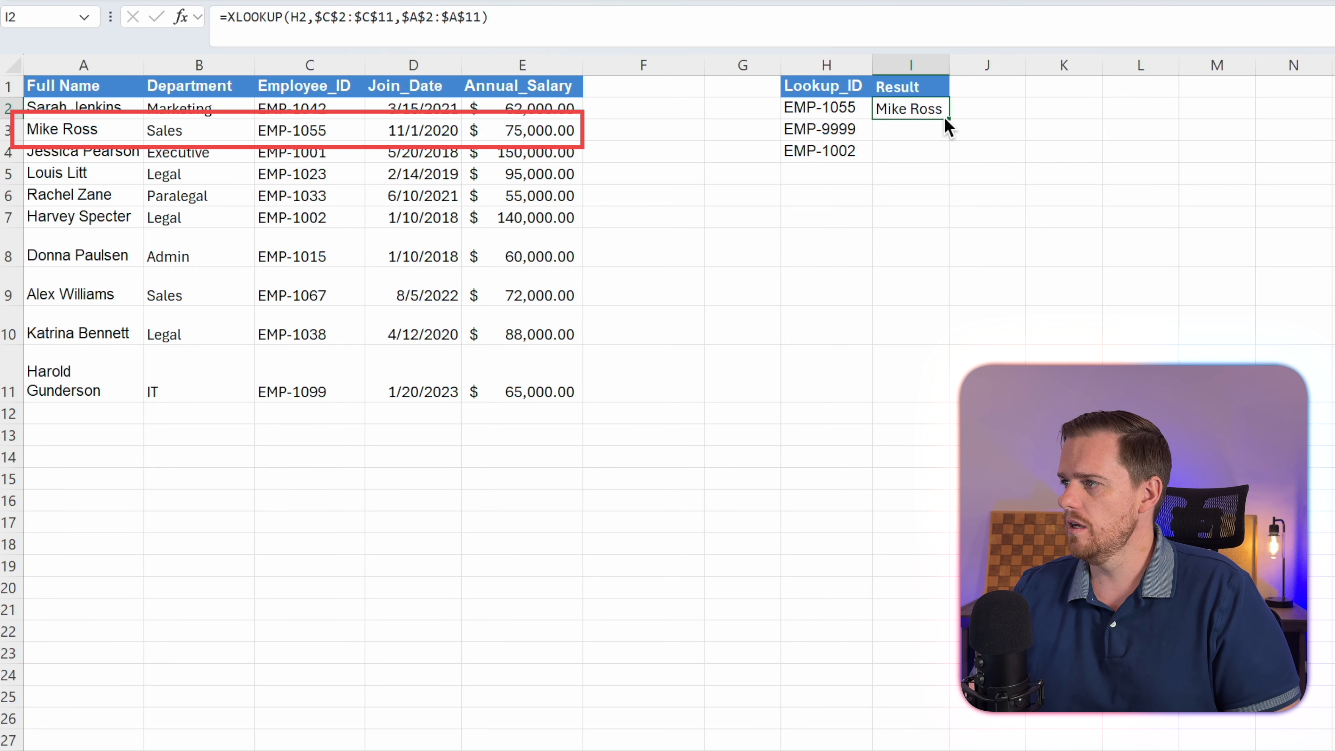
pyautogui.moveTo(948, 117); pyautogui.dragTo(951, 157)
pyautogui.click(916, 195)
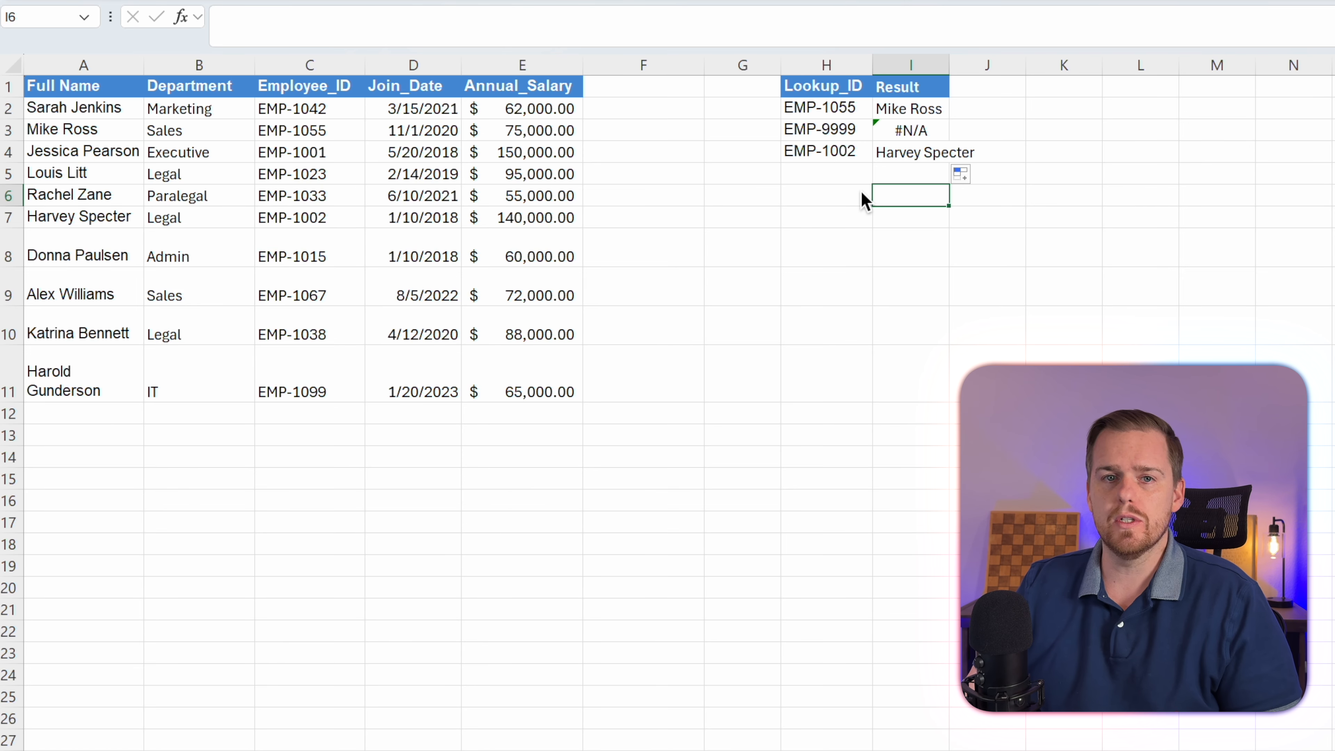
# Add "No ID" as the if_not_found argument of the XLOOKUP in I3.
pyautogui.click(901, 131)
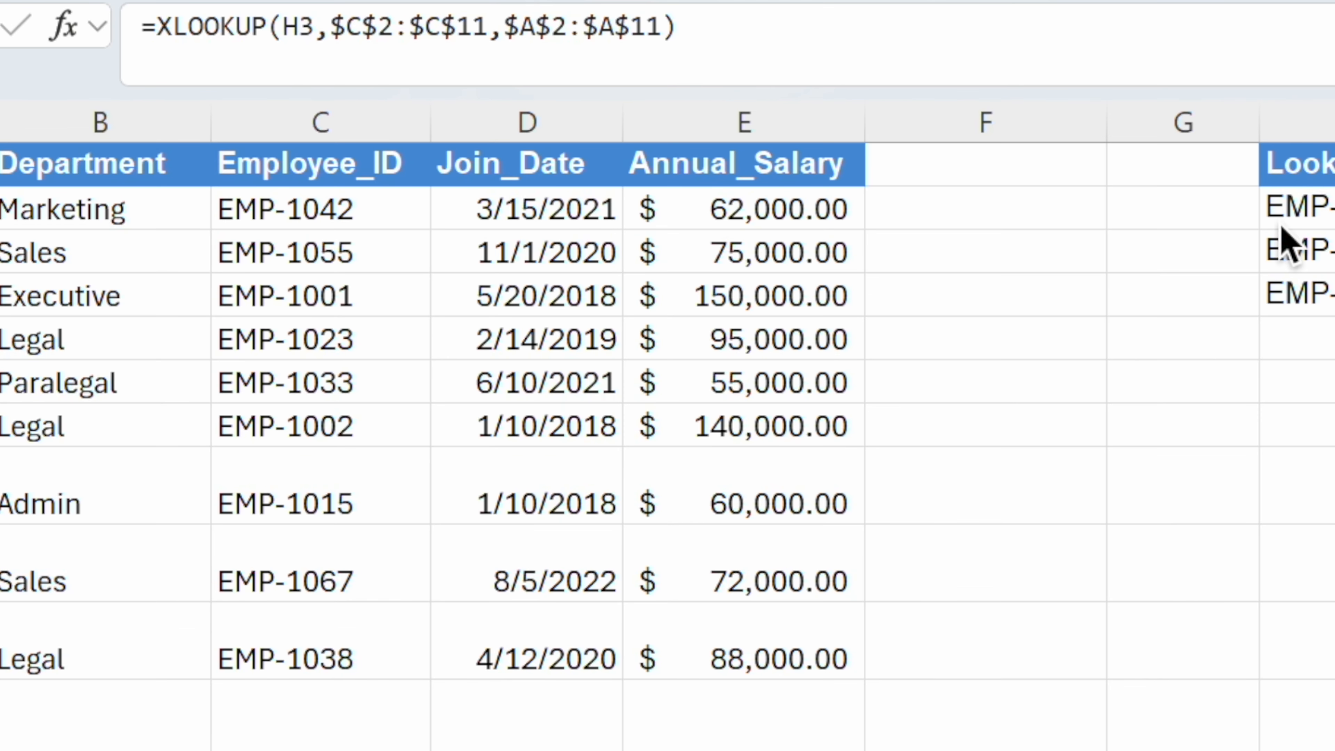
pyautogui.click(666, 30)
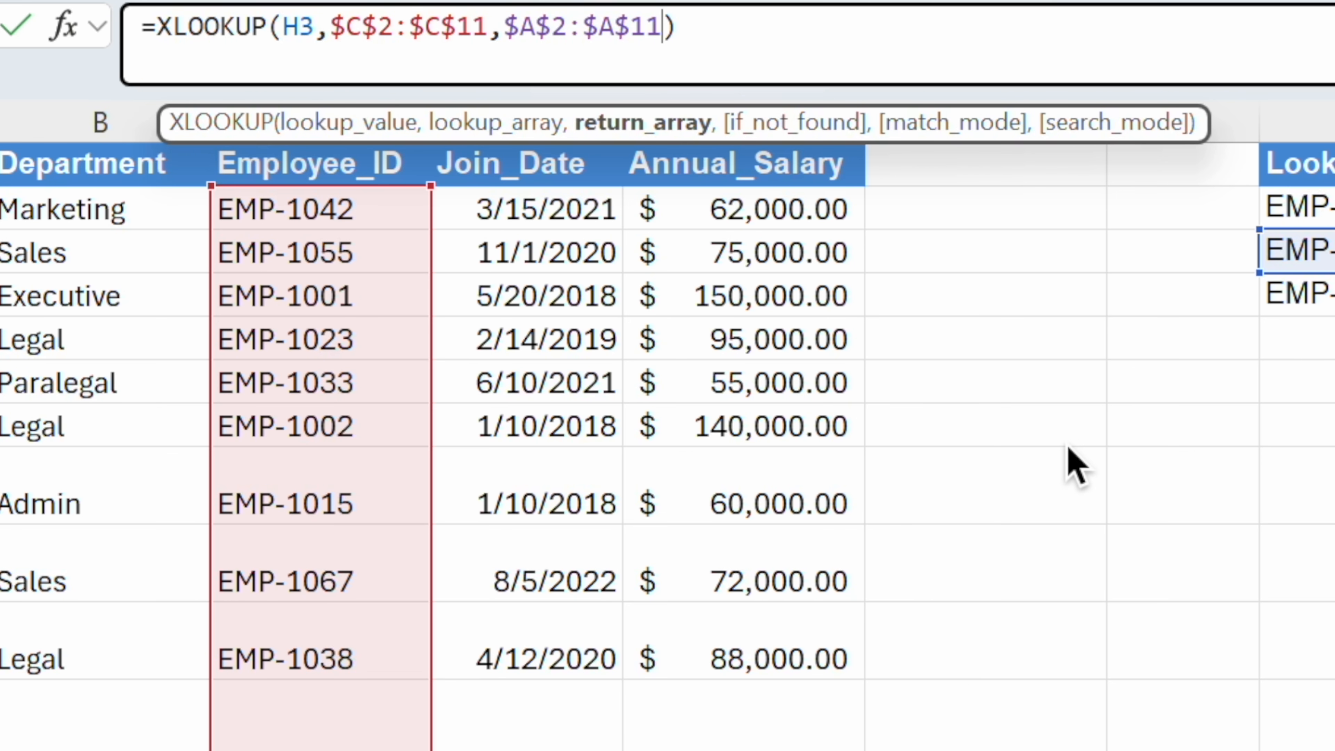
pyautogui.write(',')
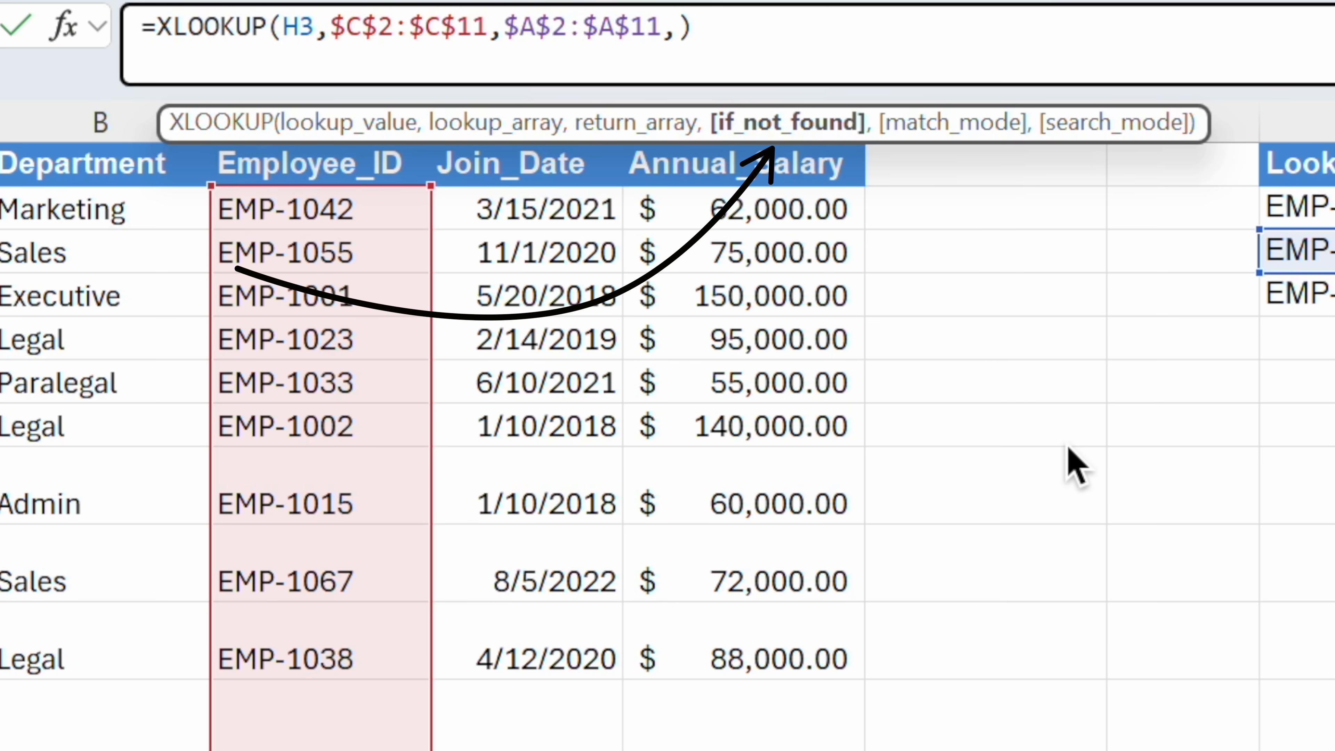
pyautogui.write('"No I')
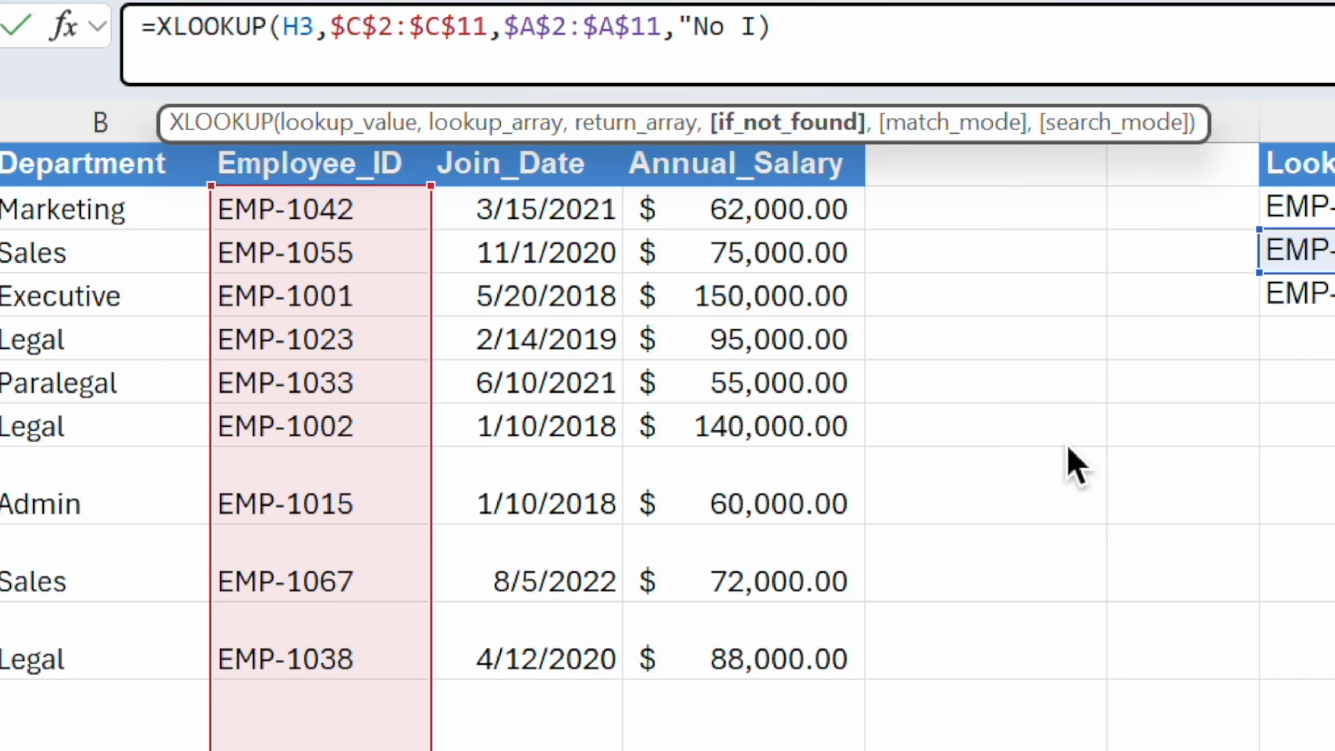
pyautogui.write('D"')
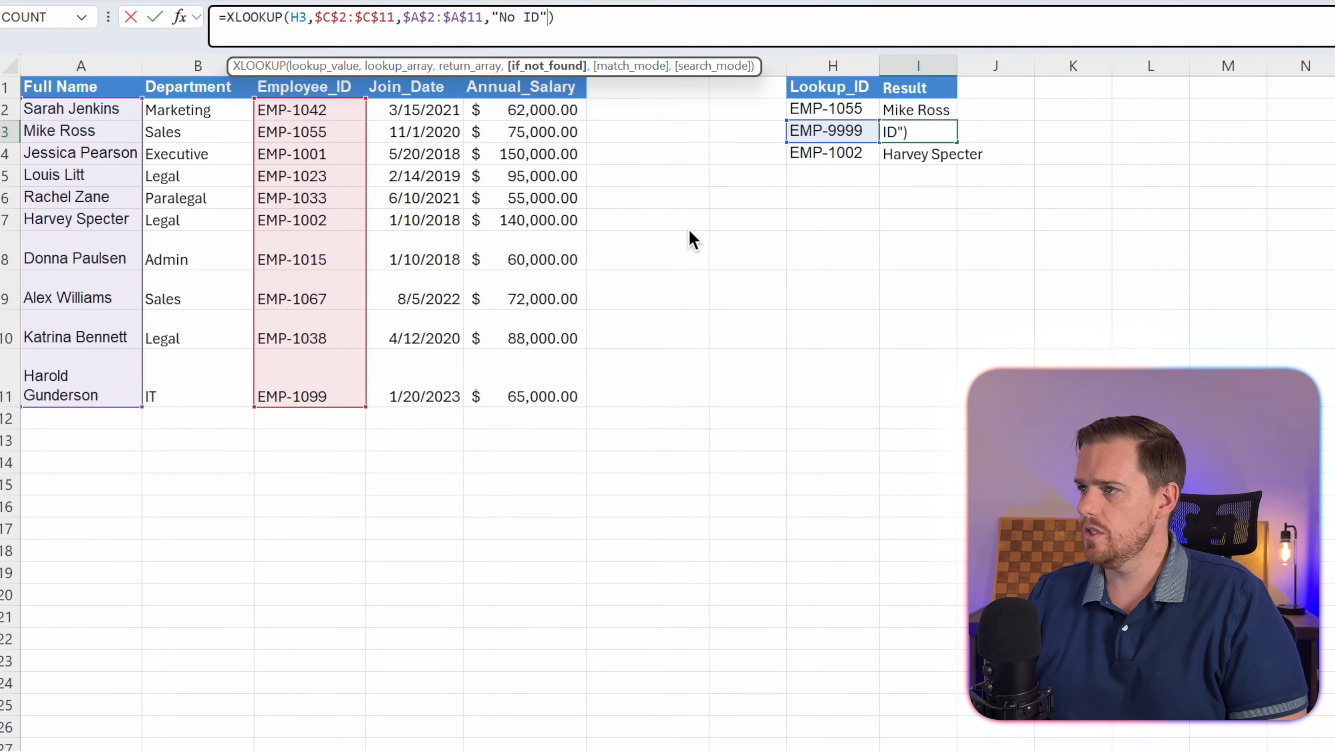
pyautogui.press('Return')
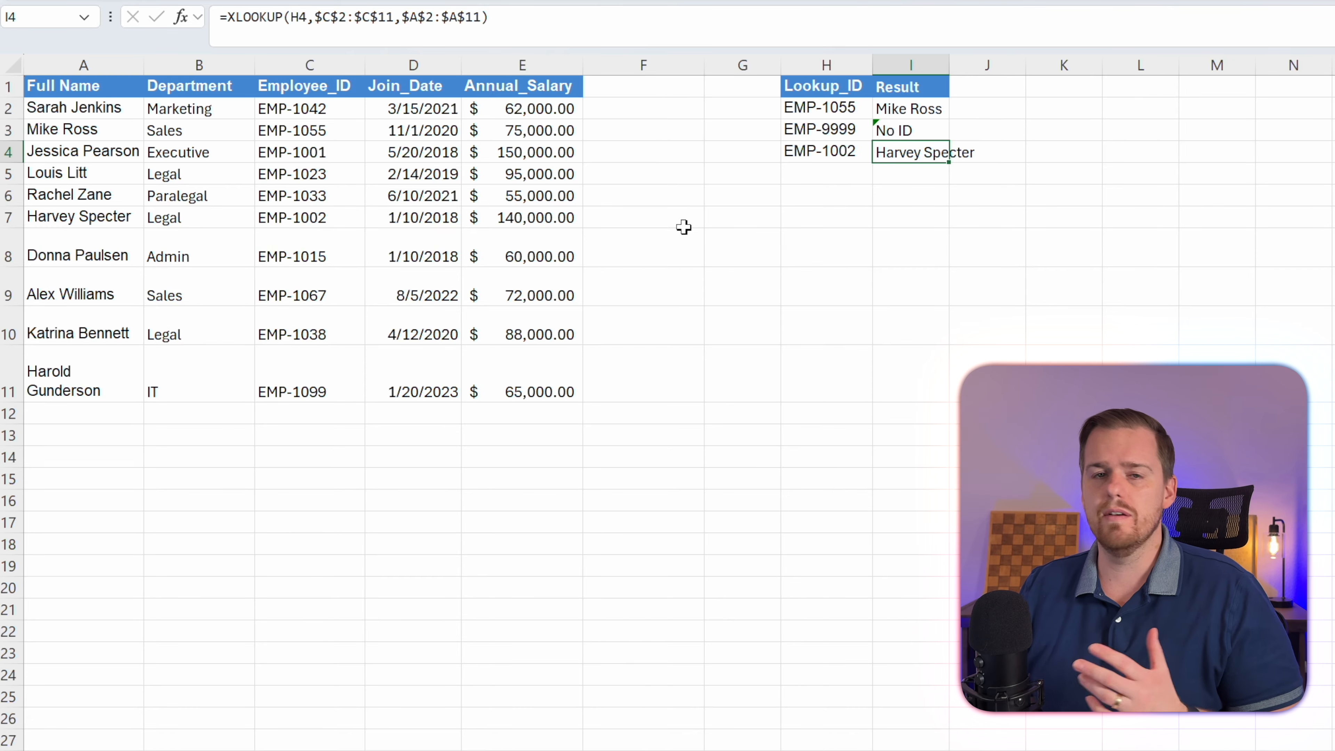
# Clear the lookup formulas from the Result cells I2:I4.
pyautogui.moveTo(911, 108); pyautogui.dragTo(911, 152)
pyautogui.press('Delete')
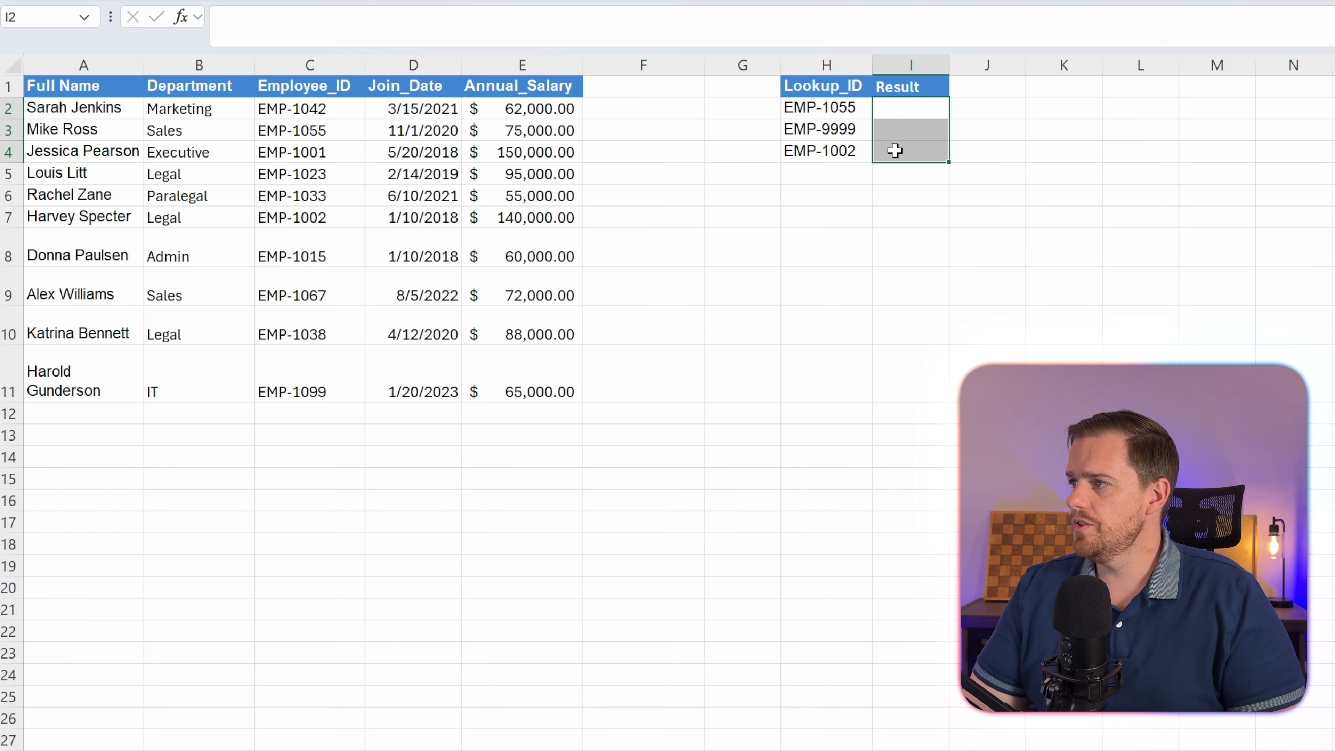
pyautogui.click(888, 177)
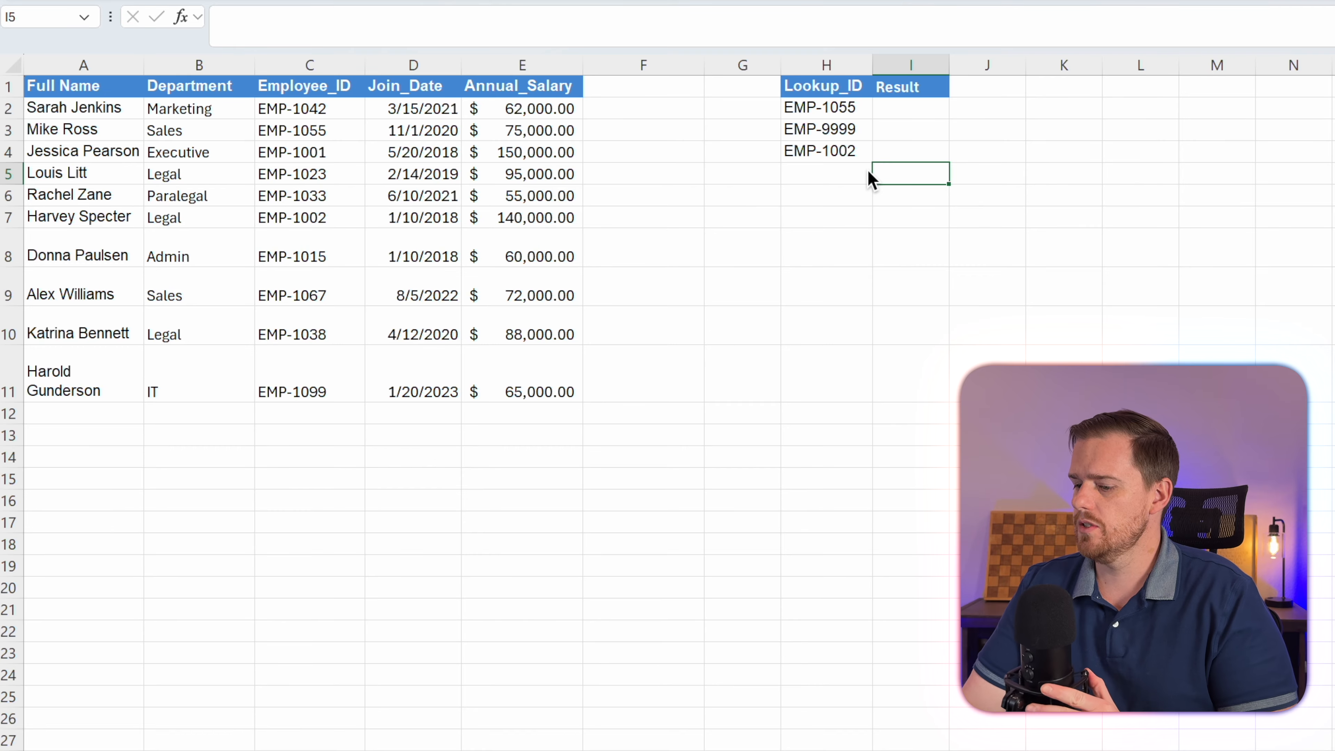
# Move the entire Full Name column from column A to column F, after Annual_Salary.
pyautogui.click(134, 155)
pyautogui.rightClick(82, 66)
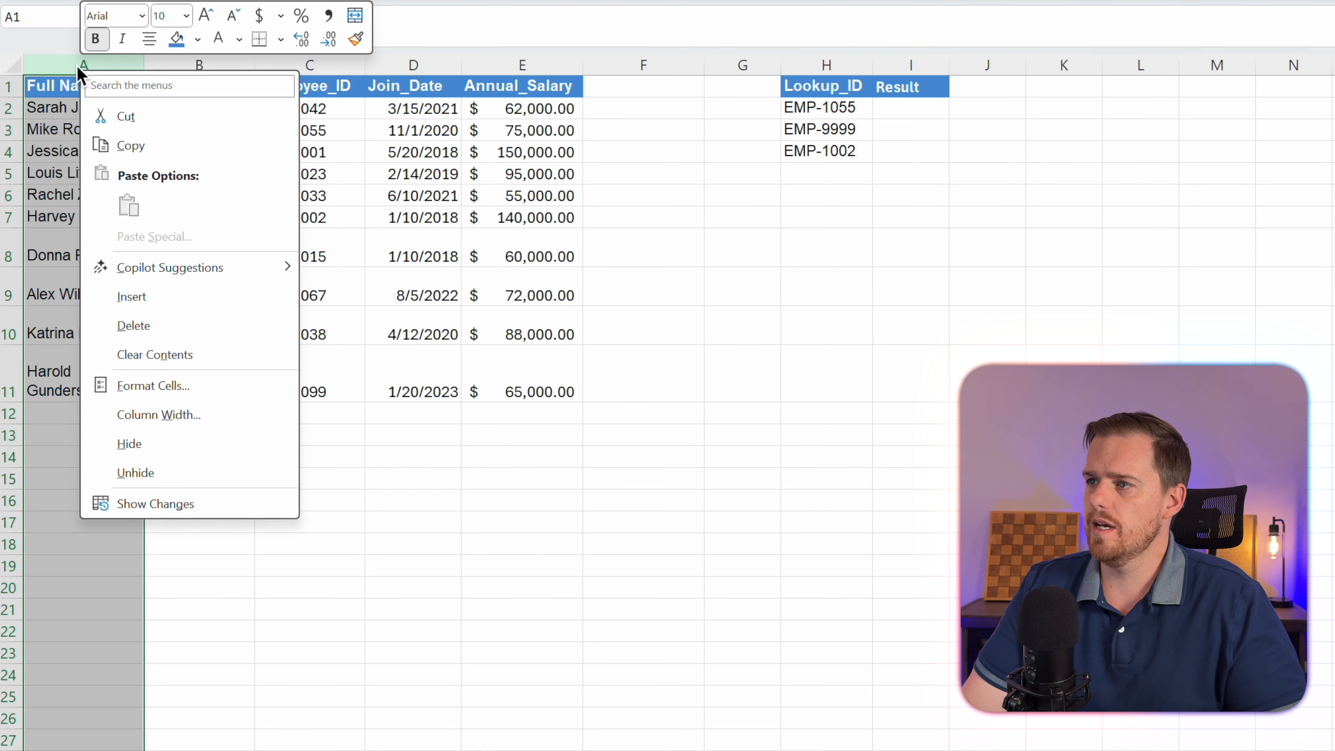
pyautogui.click(129, 116)
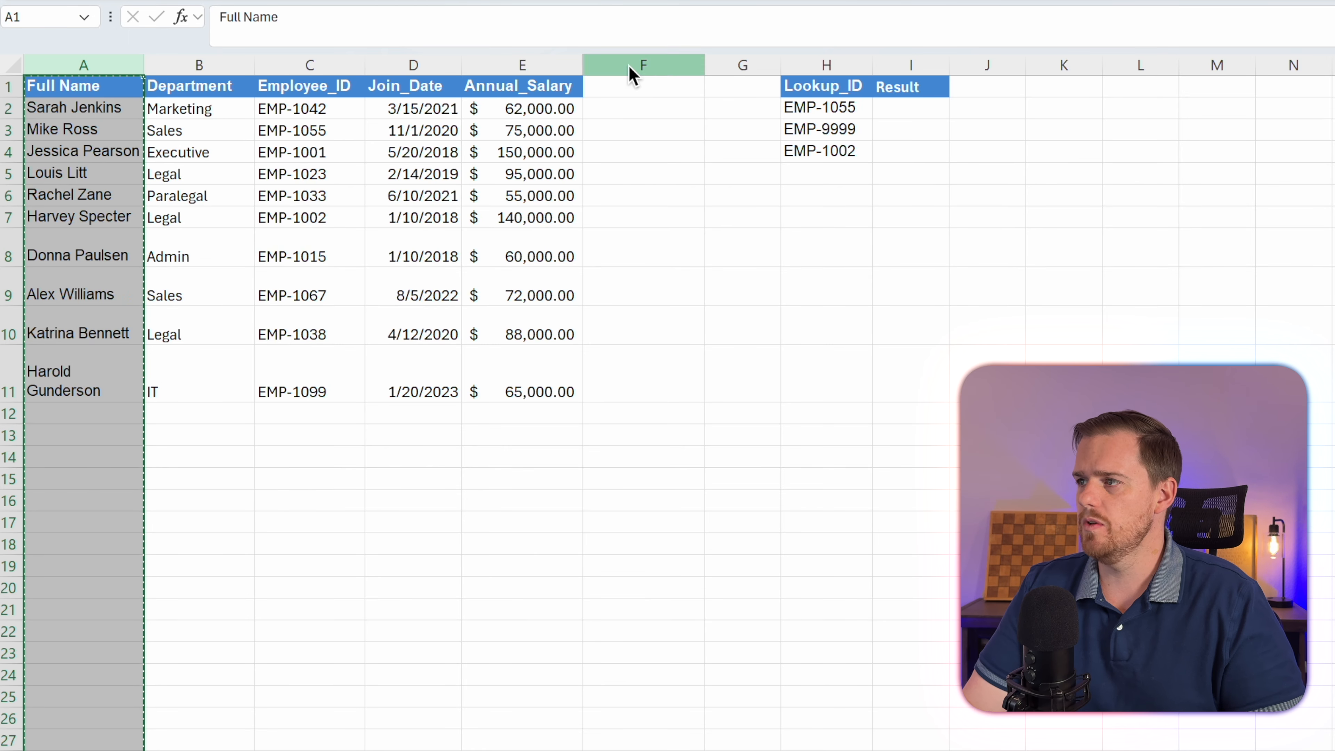
pyautogui.rightClick(632, 66)
pyautogui.click(677, 196)
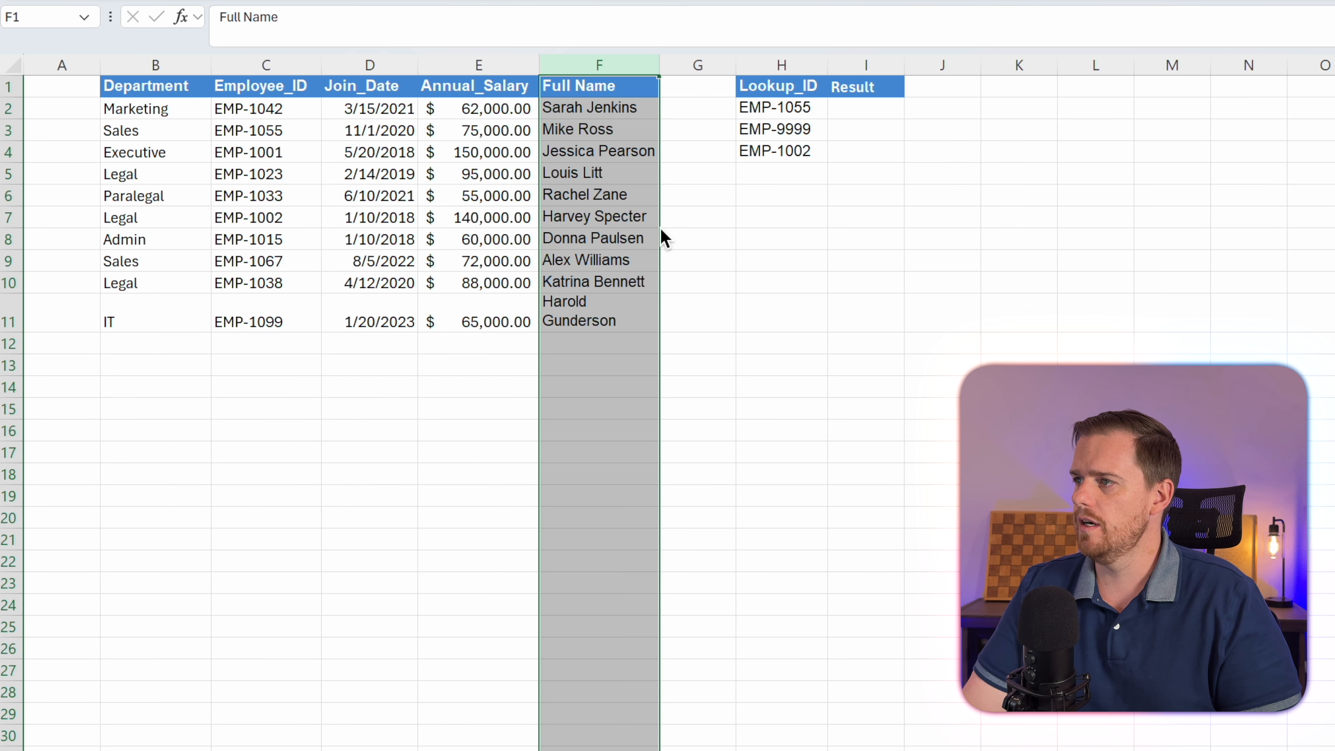
pyautogui.click(642, 246)
# Widen the Result column and begin a VLOOKUP in I2 with H2 as the lookup value.
pyautogui.click(863, 110)
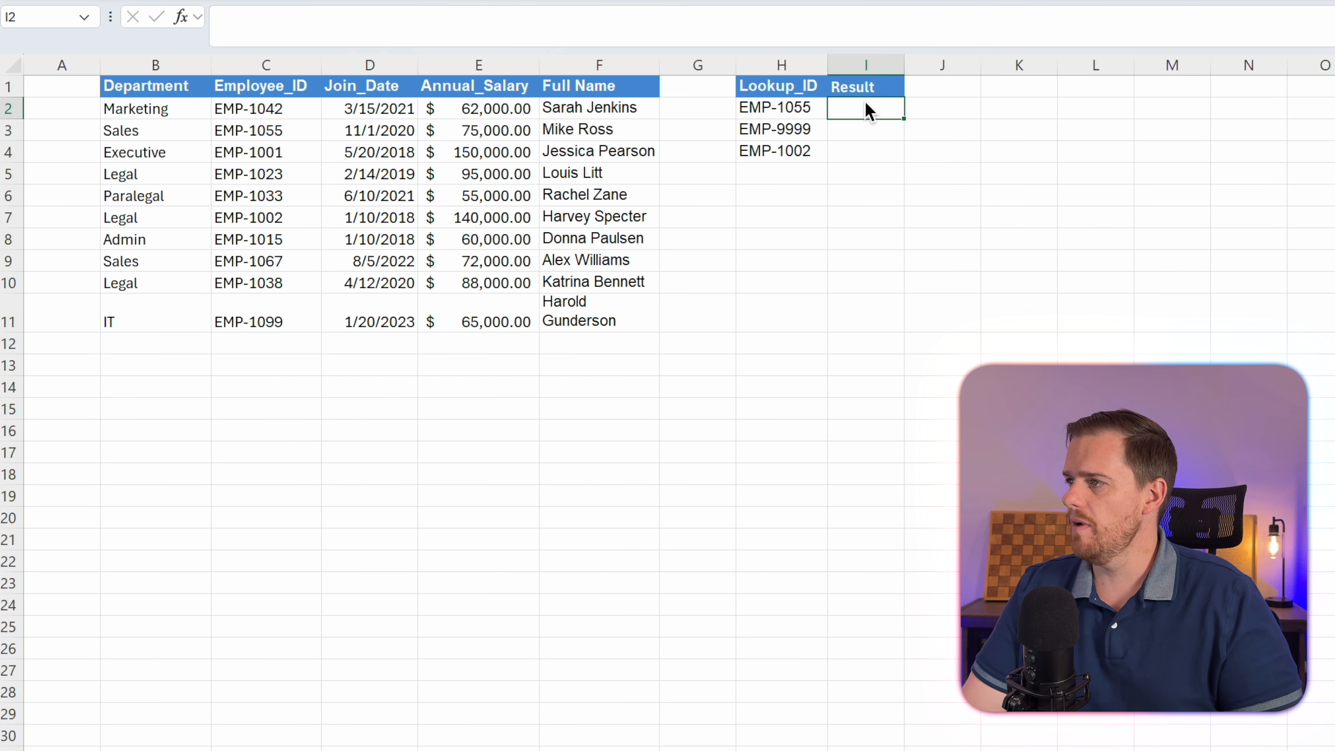
pyautogui.moveTo(903, 65); pyautogui.dragTo(957, 65)
pyautogui.write('=vlook')
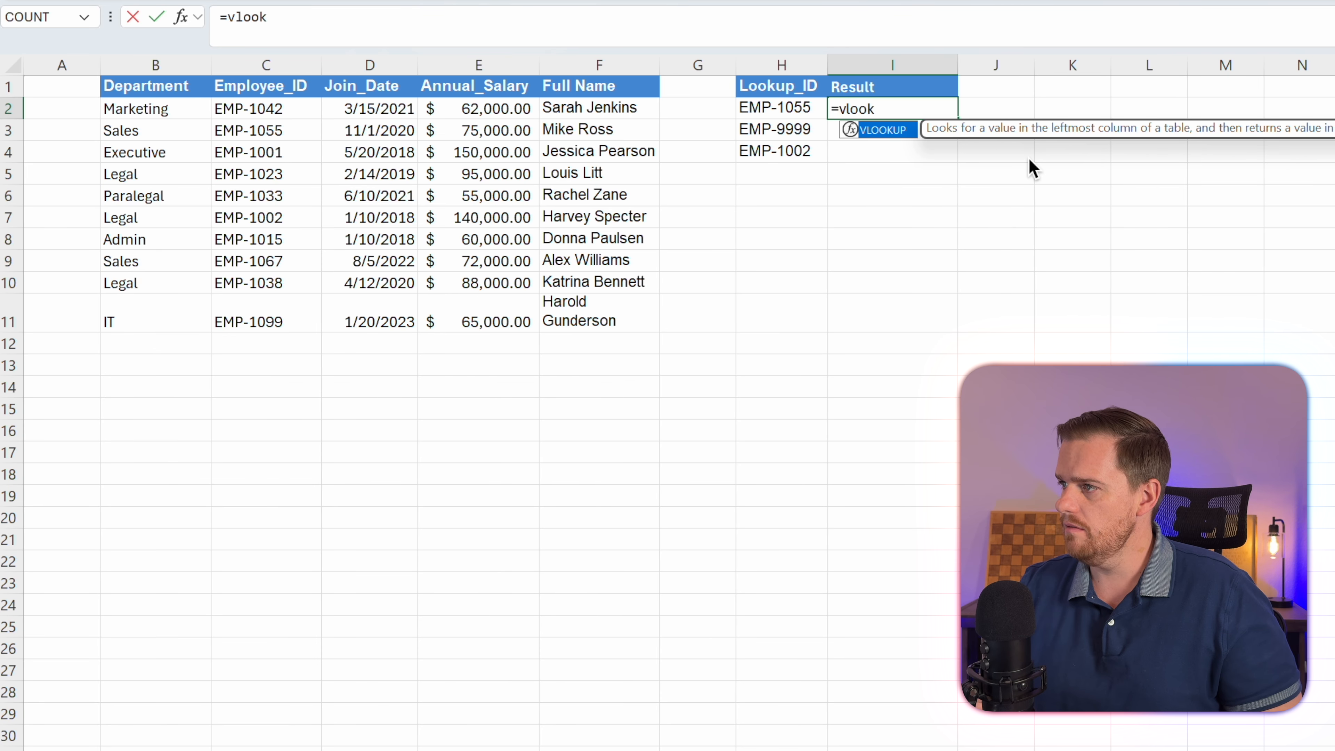
pyautogui.press('Tab')
pyautogui.press('Left')
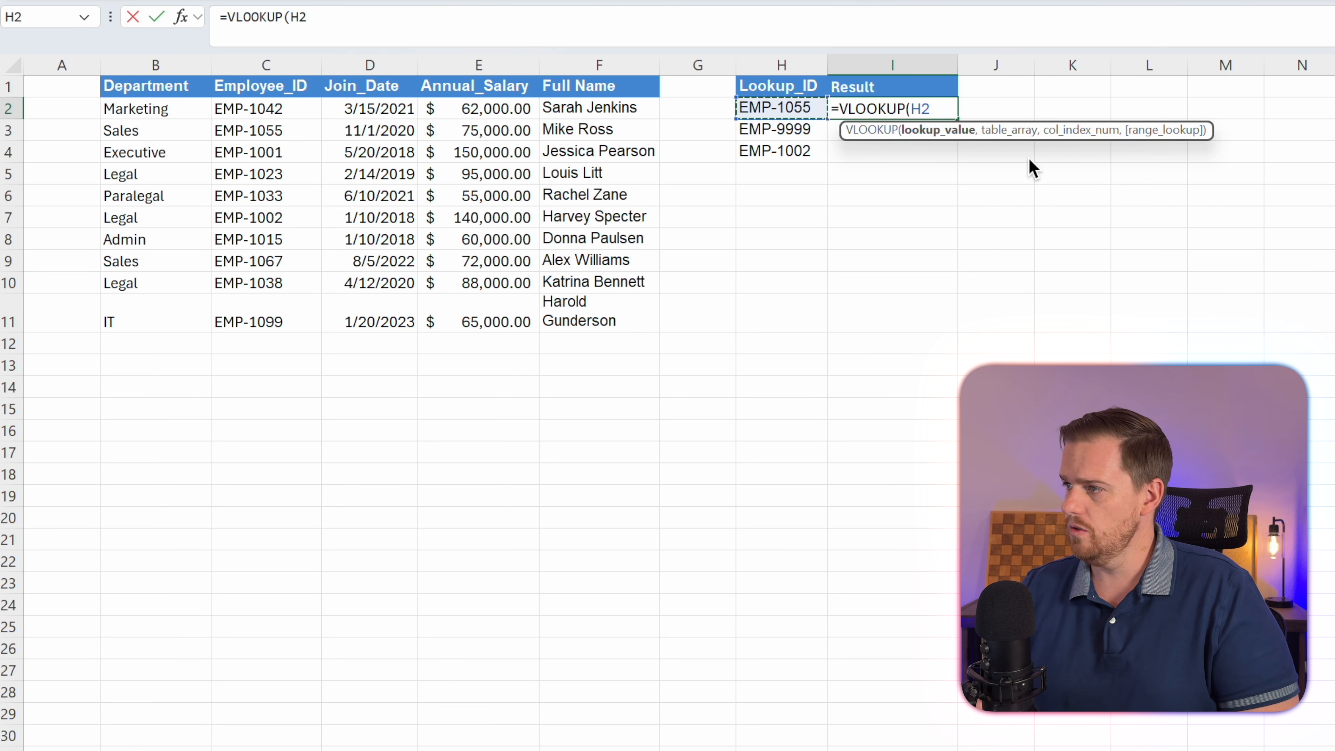
# Set the VLOOKUP's table array to C2:F11, from the Employee_ID column through Full Name.
pyautogui.write(',')
pyautogui.press('Left')
pyautogui.press('Left')
pyautogui.press('Left')
pyautogui.press('Left')
pyautogui.press('Left')
pyautogui.press('Left')
pyautogui.hotkey('ctrl', 'shift', 'Down')
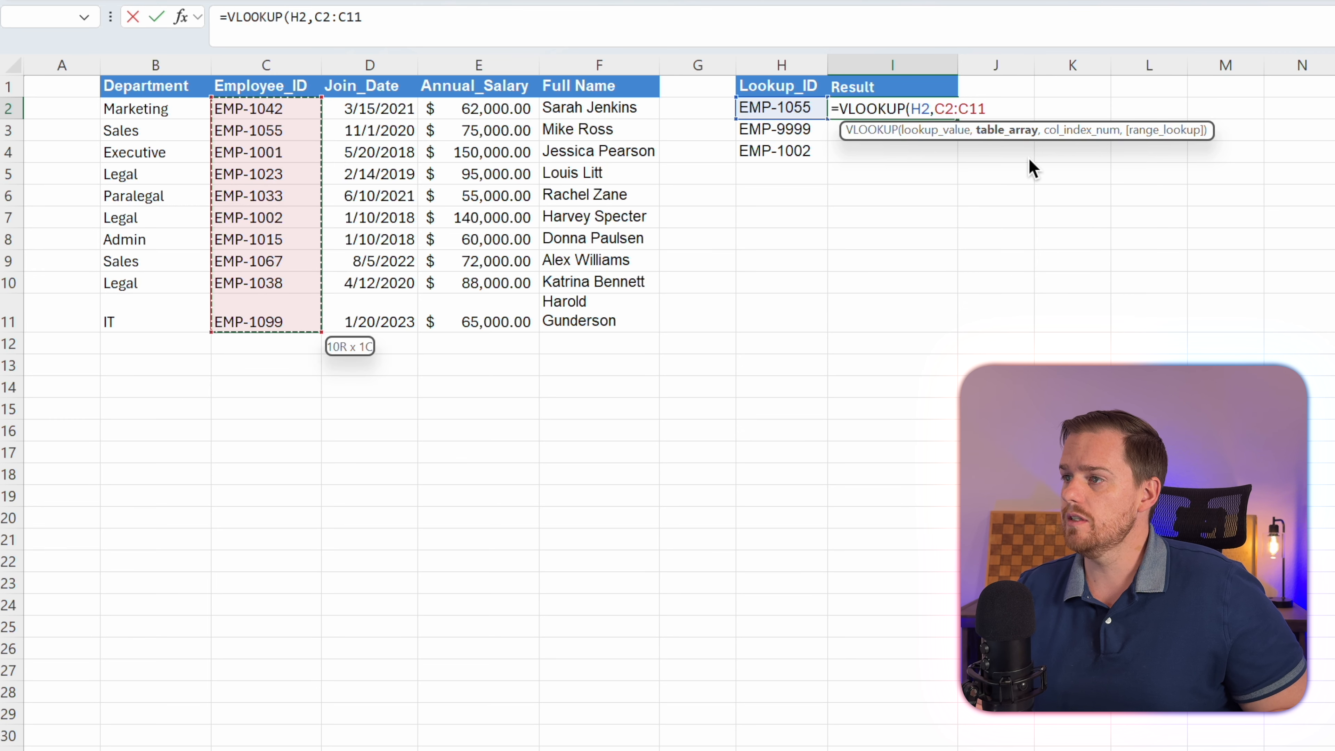
pyautogui.hotkey('shift', 'Right')
pyautogui.hotkey('shift', 'Right')
pyautogui.hotkey('shift', 'Right')
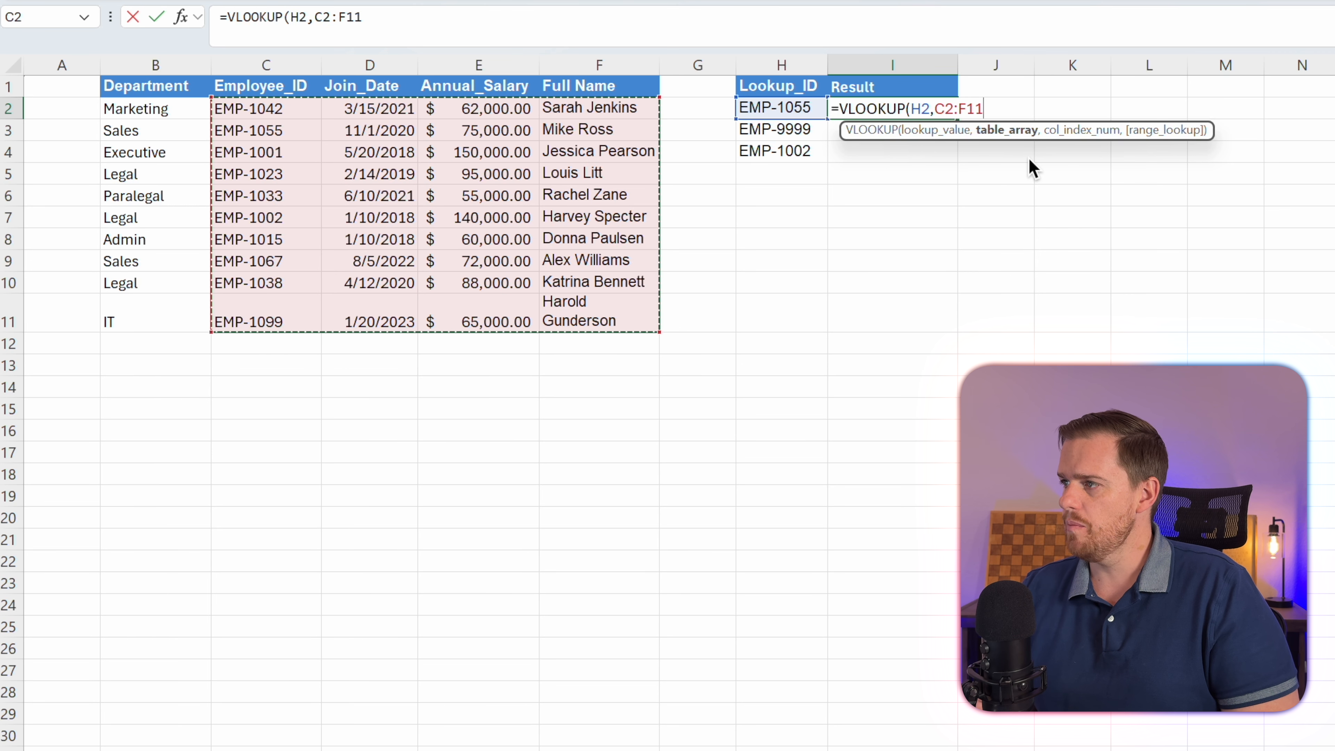
# Complete the VLOOKUP in I2 with column index 4 and TRUE for approximate match.
pyautogui.write(',')
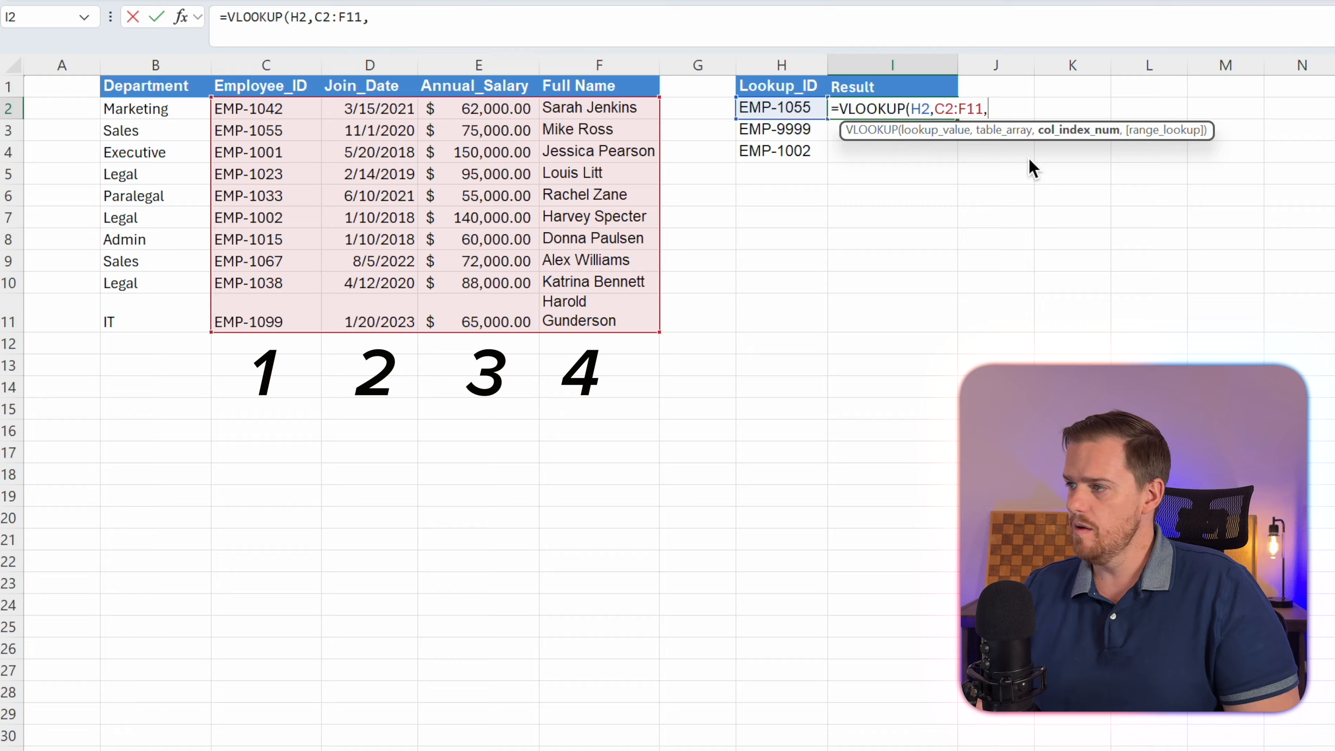
pyautogui.write('4,')
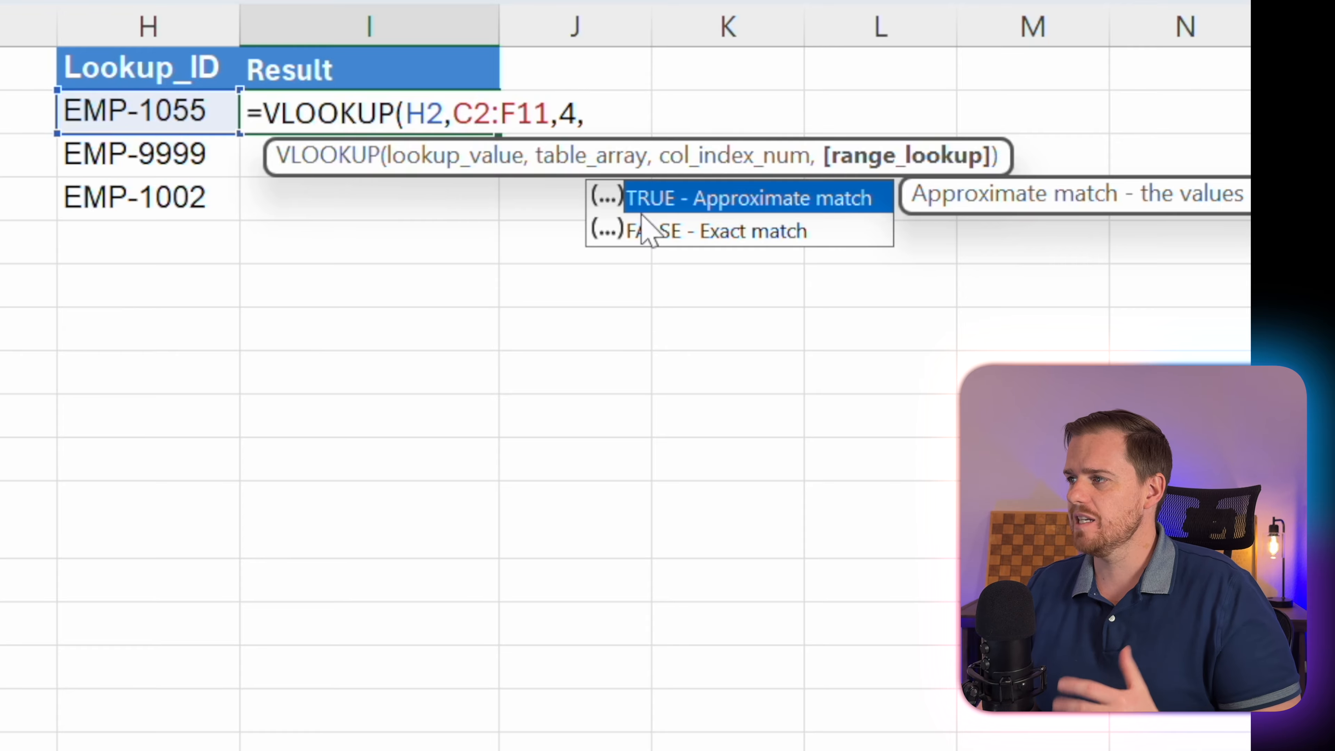
pyautogui.press('Tab')
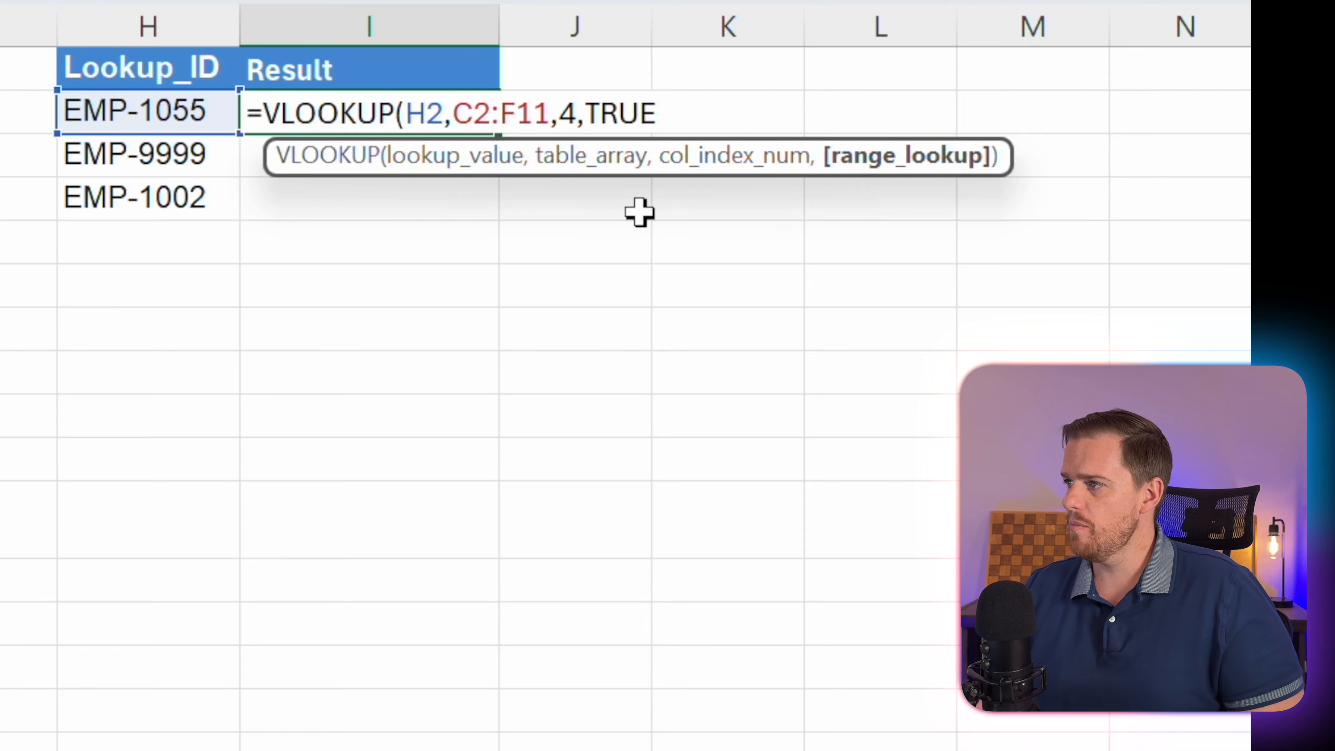
pyautogui.write(')')
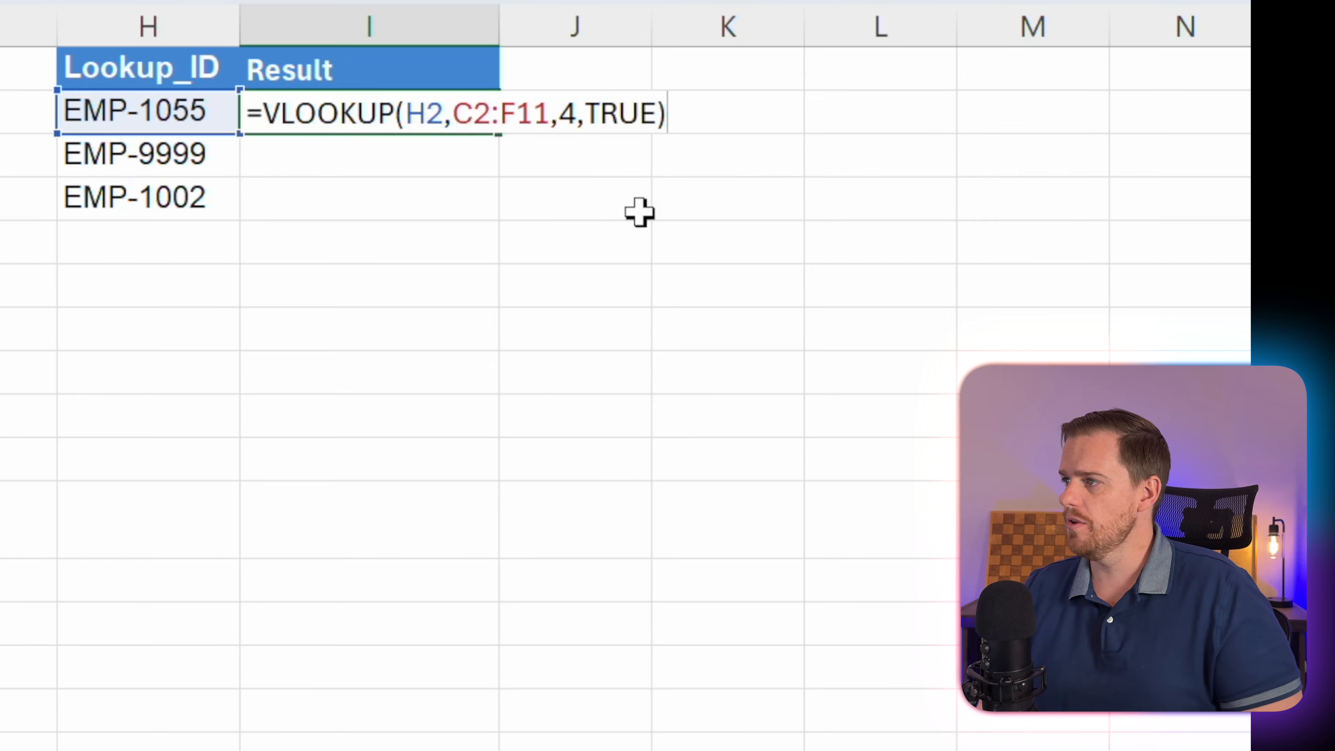
pyautogui.press('Return')
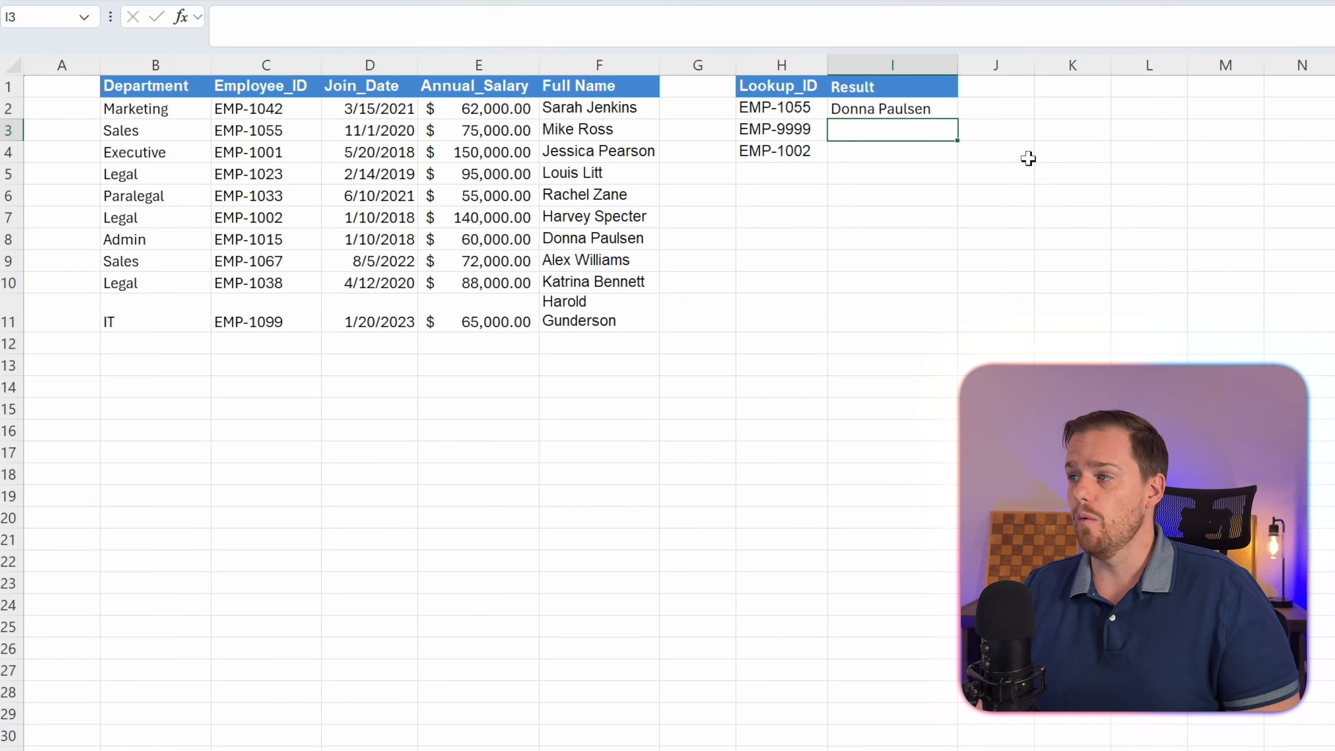
# Change the range_lookup argument of the VLOOKUP in I2 to FALSE for an exact match.
pyautogui.press('Up')
pyautogui.press('F2')
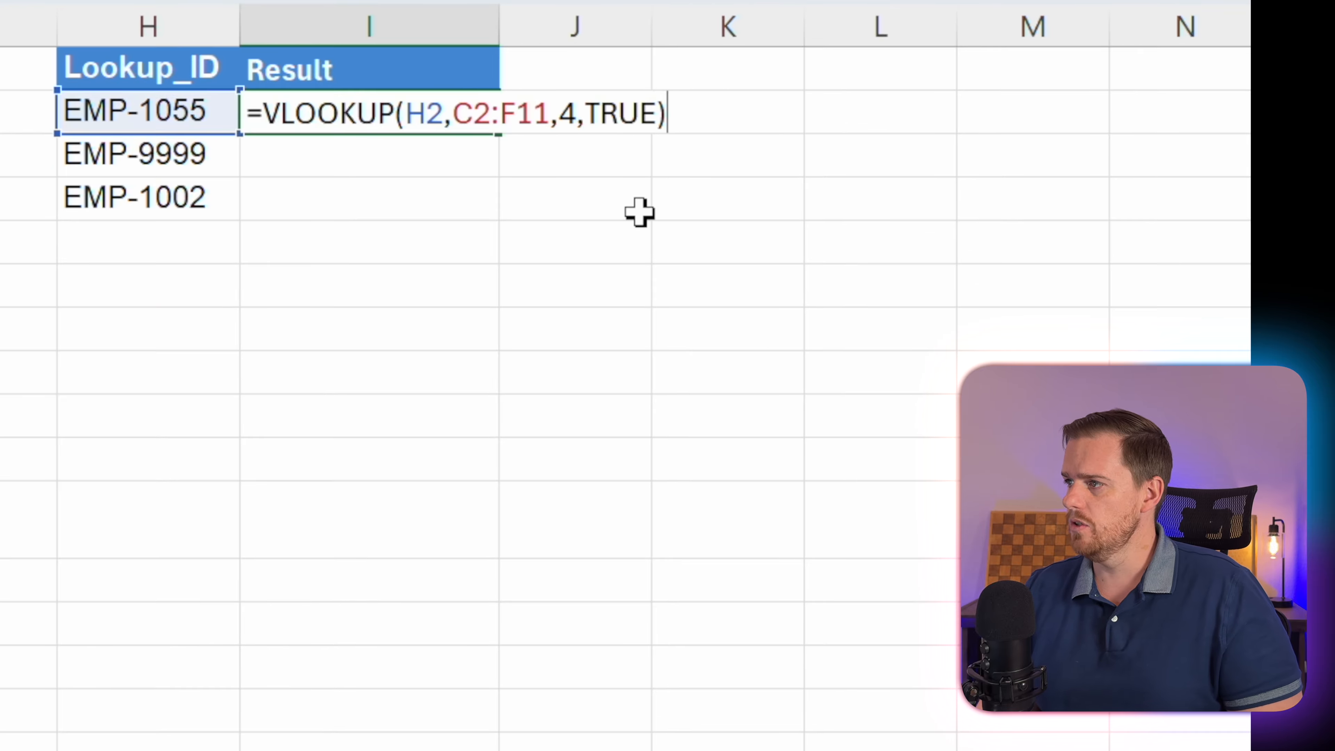
pyautogui.press('BackSpace')
pyautogui.press('BackSpace')
pyautogui.press('BackSpace')
pyautogui.press('BackSpace')
pyautogui.press('BackSpace')
pyautogui.press('BackSpace')
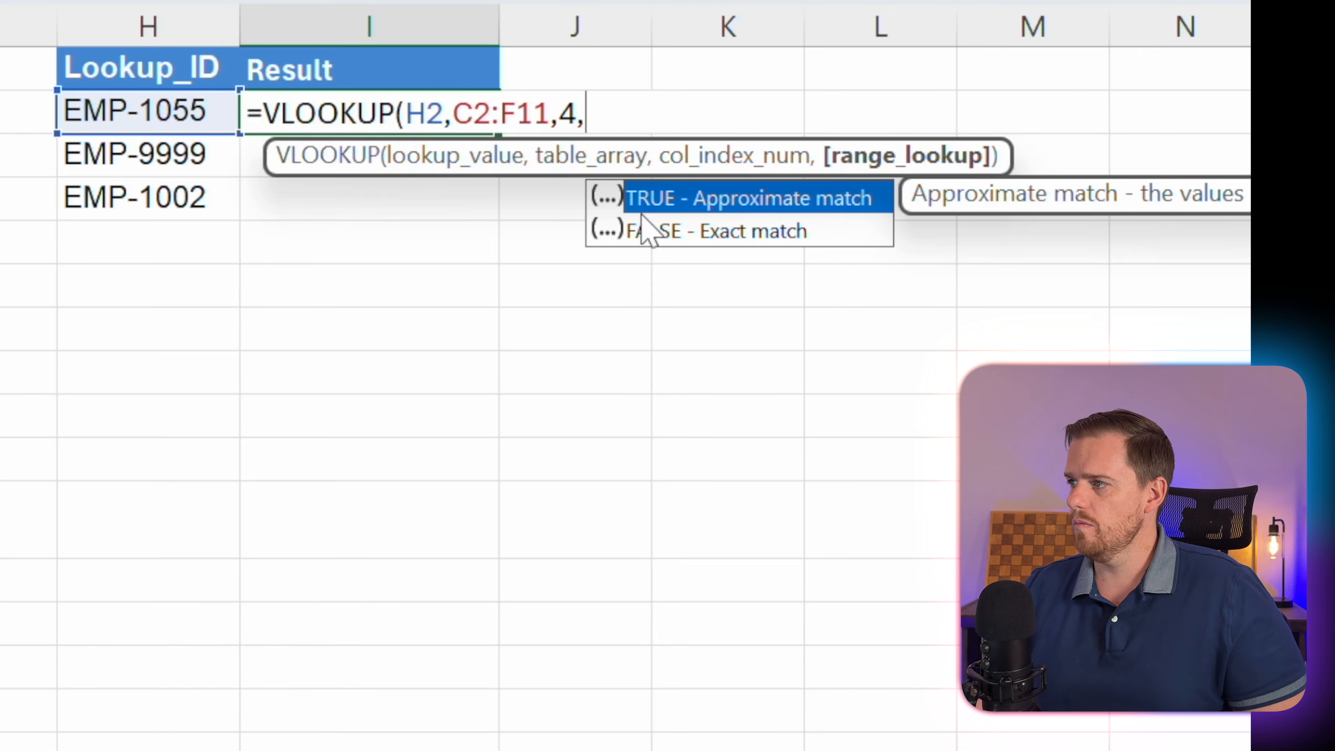
pyautogui.click(650, 231)
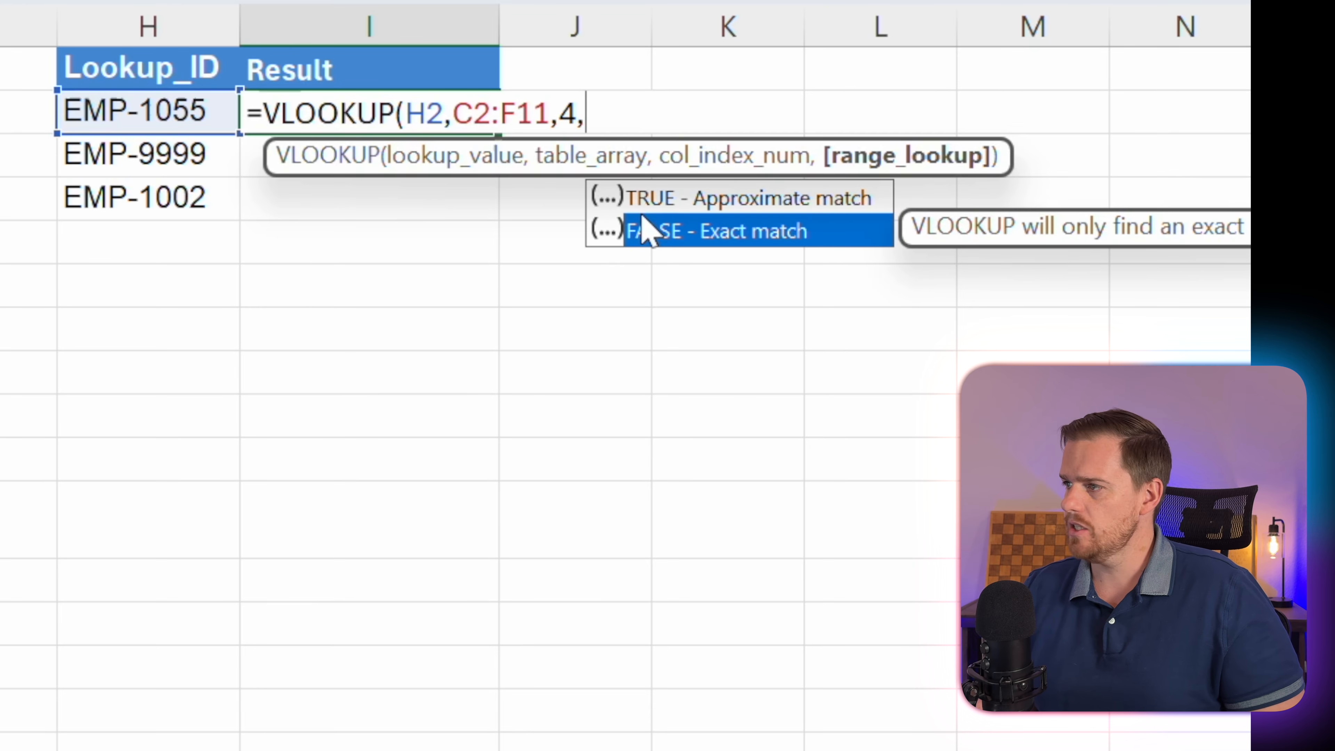
pyautogui.press('Tab')
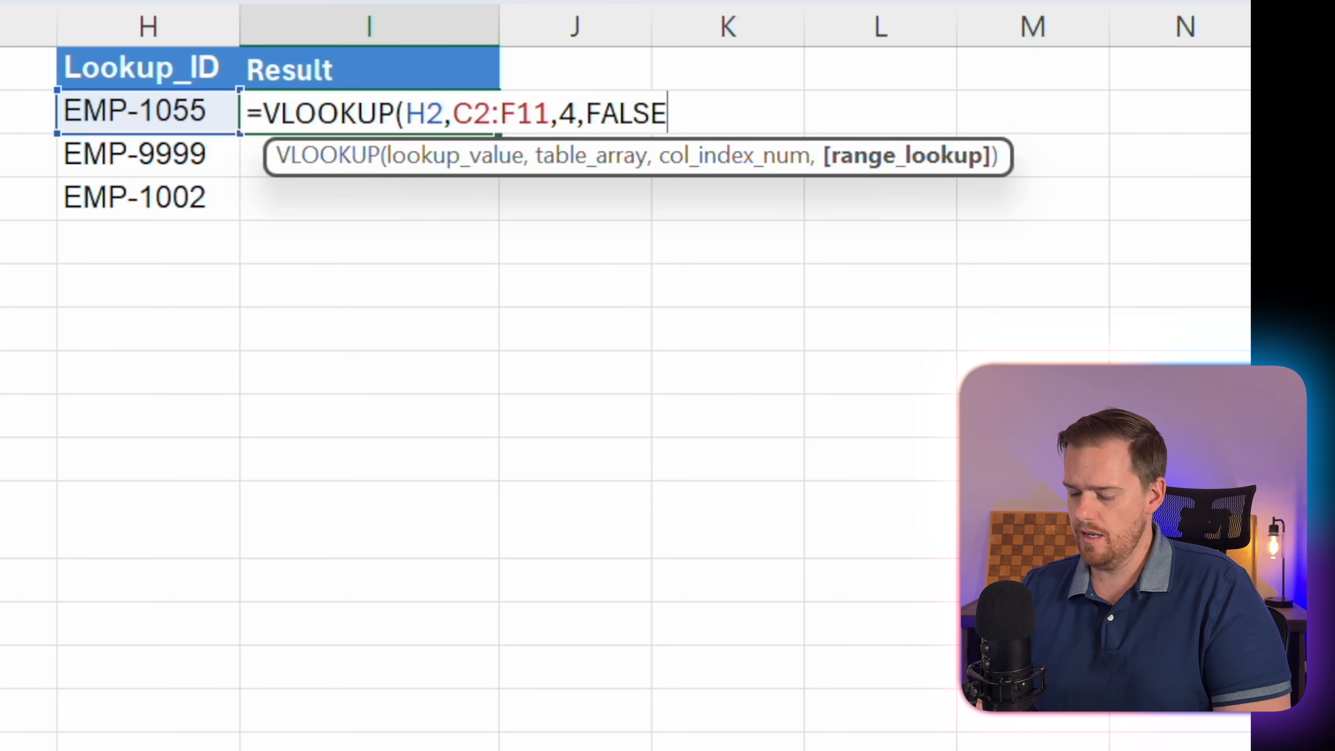
pyautogui.press('Return')
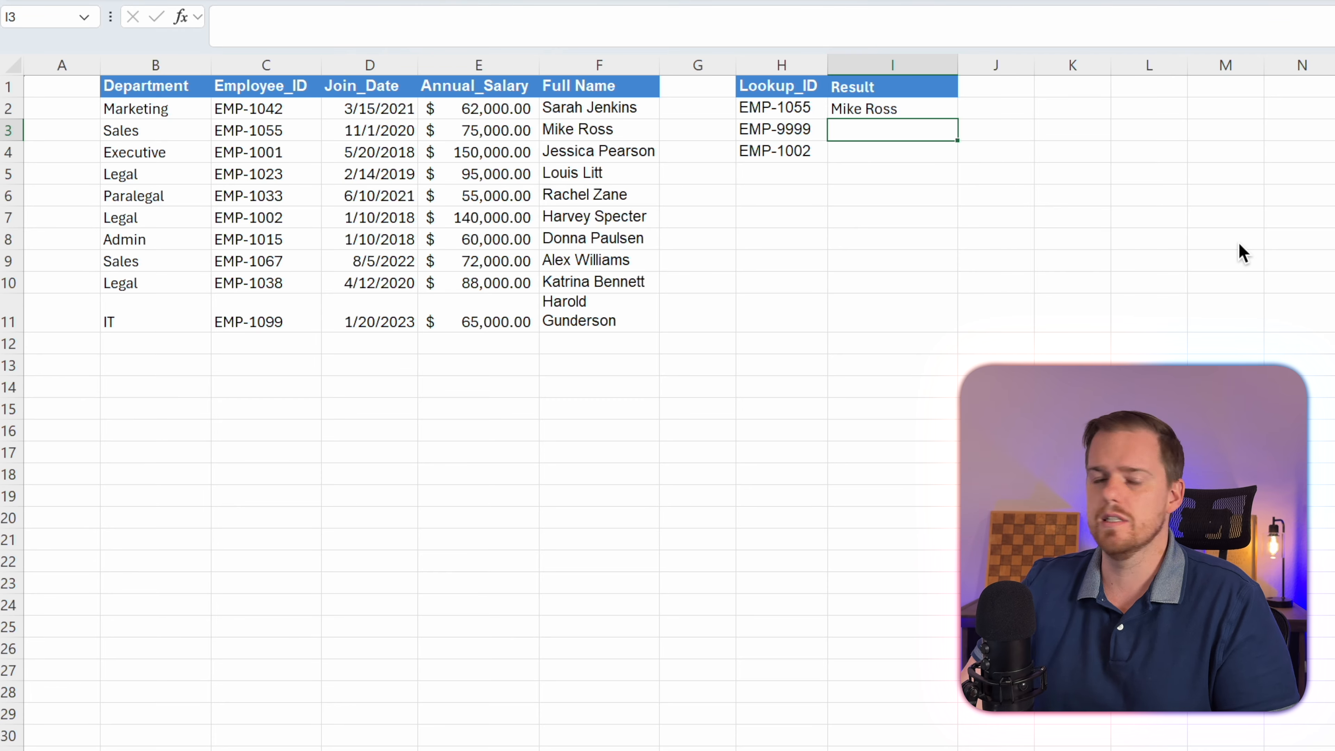
# Fill the VLOOKUP from I2 down through I4 and check the copied formula in I3.
pyautogui.click(955, 111)
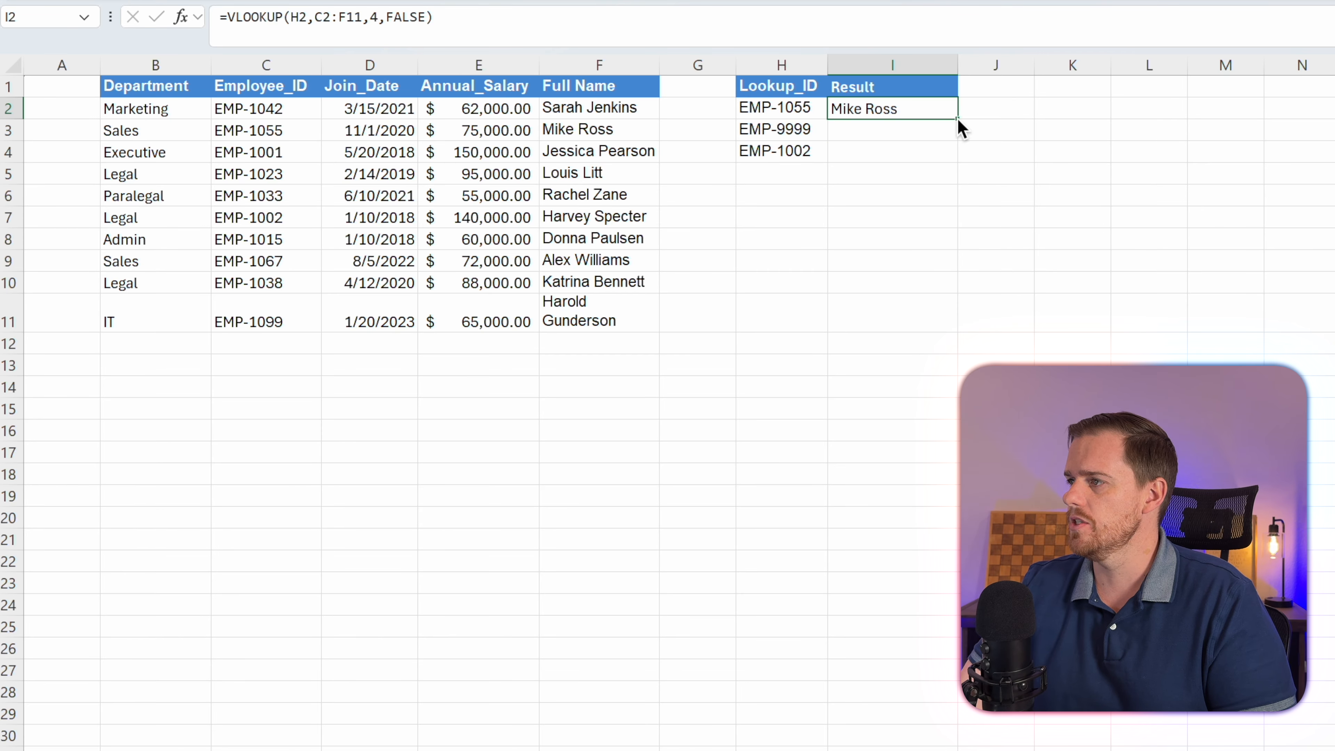
pyautogui.moveTo(957, 119); pyautogui.dragTo(953, 158)
pyautogui.click(1011, 161)
pyautogui.click(927, 131)
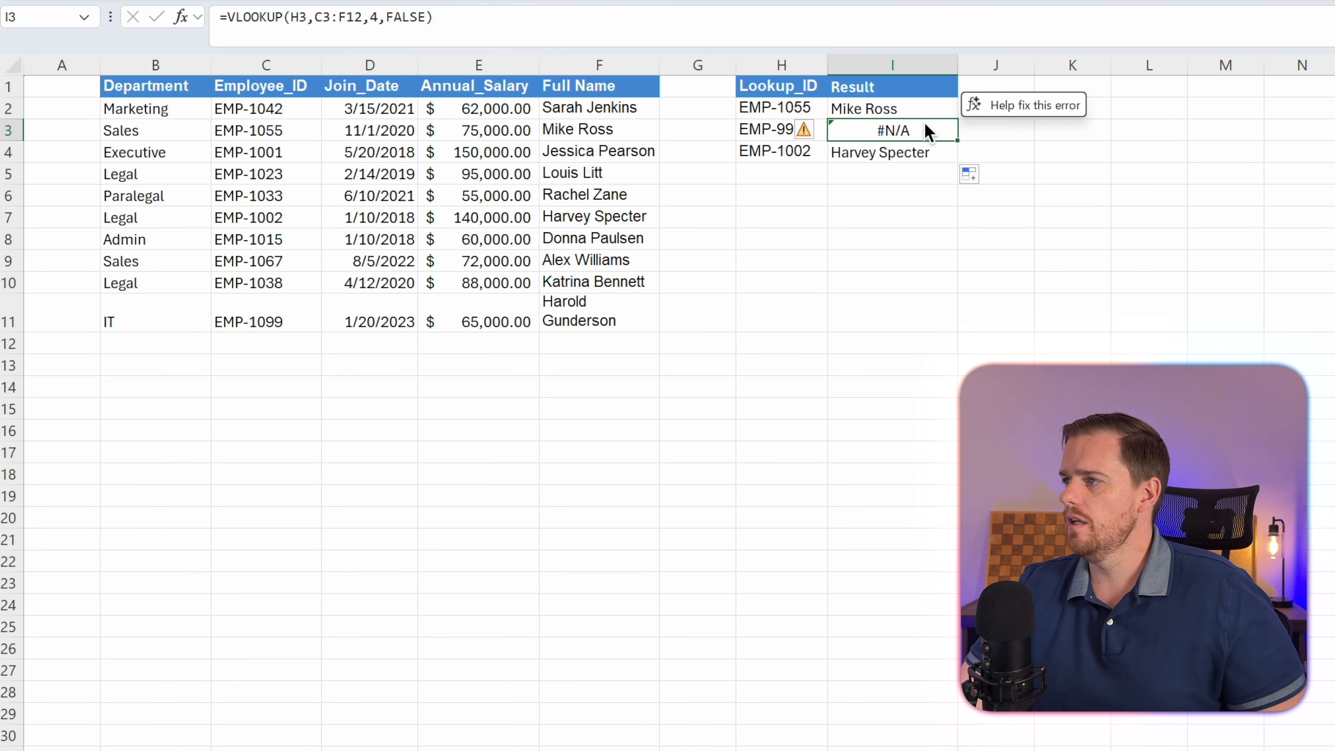
pyautogui.click(905, 225)
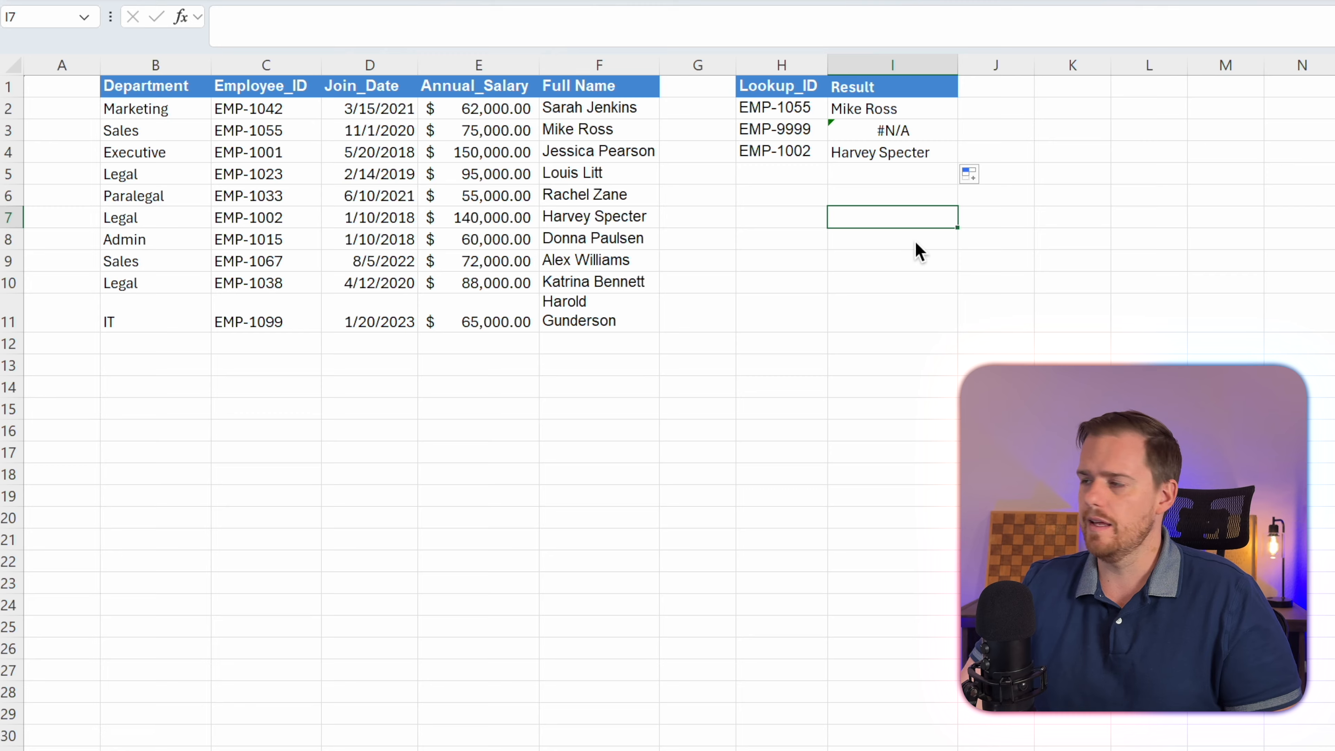
pyautogui.click(891, 138)
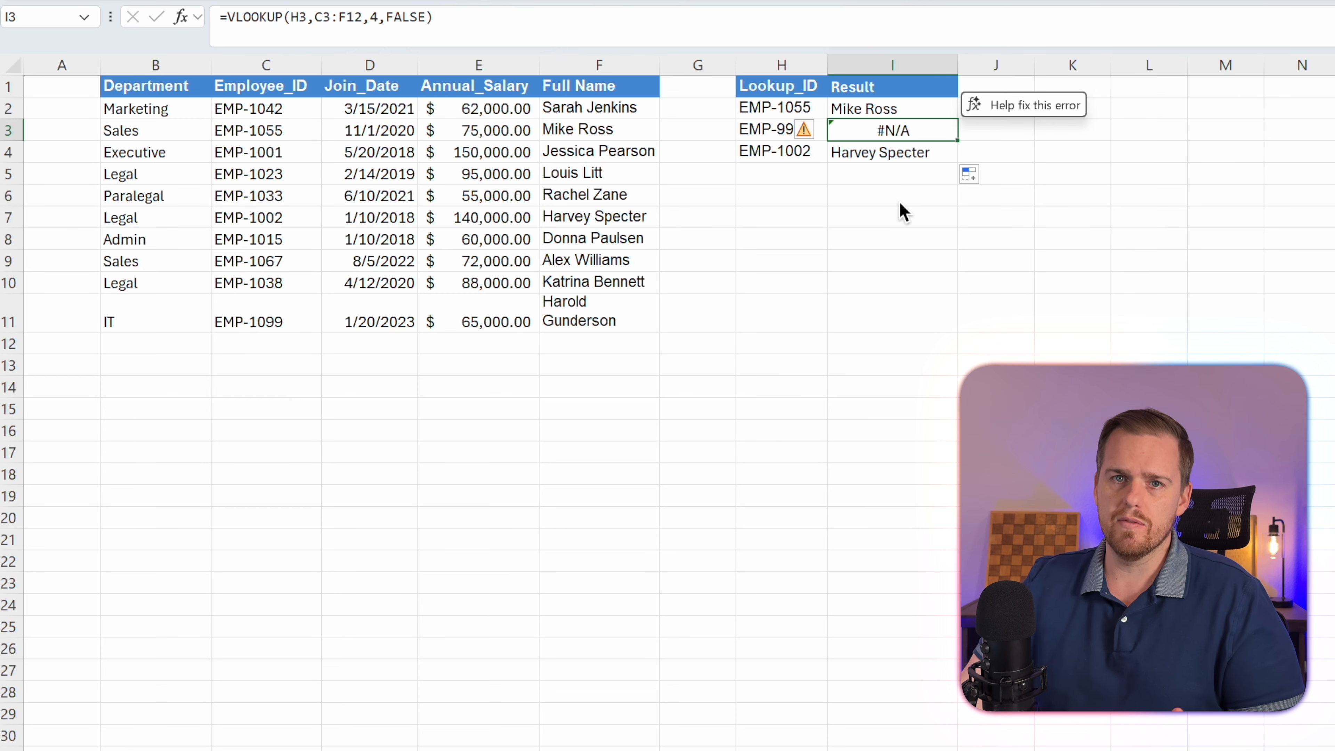
pyautogui.click(900, 218)
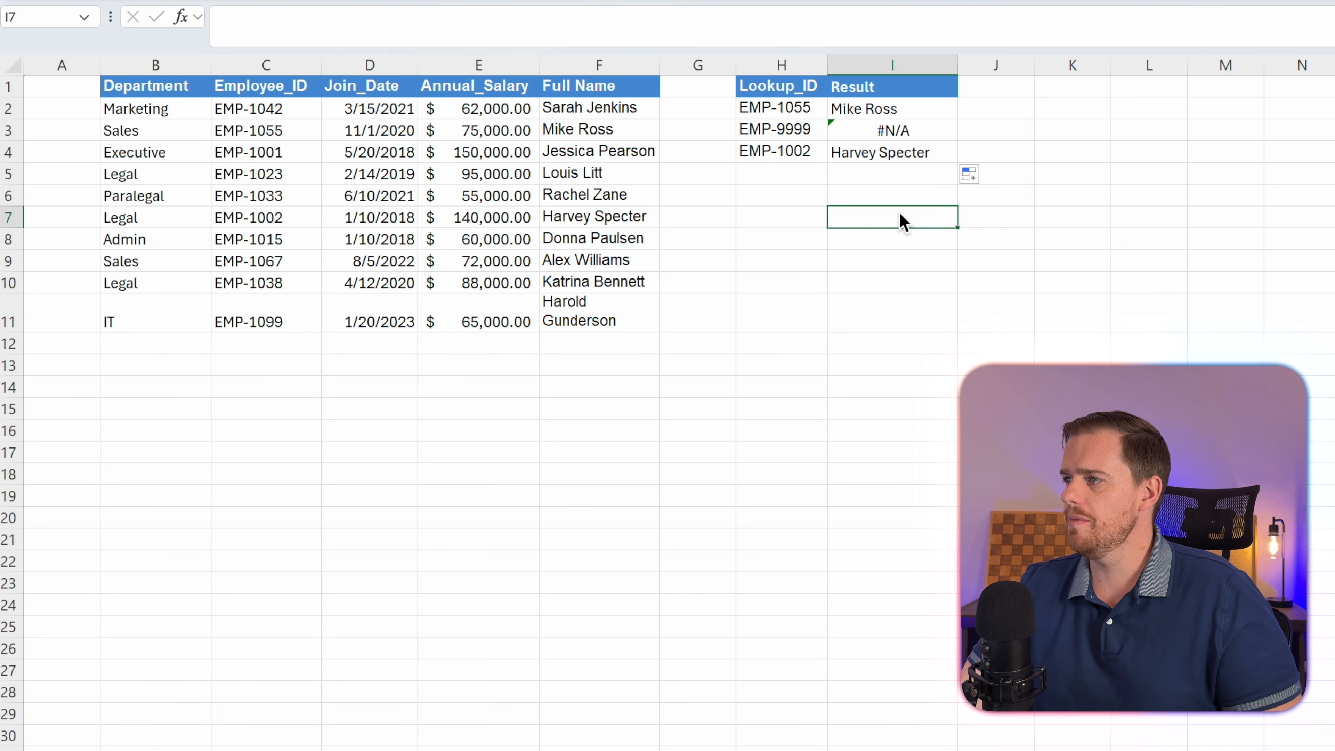
pyautogui.click(900, 199)
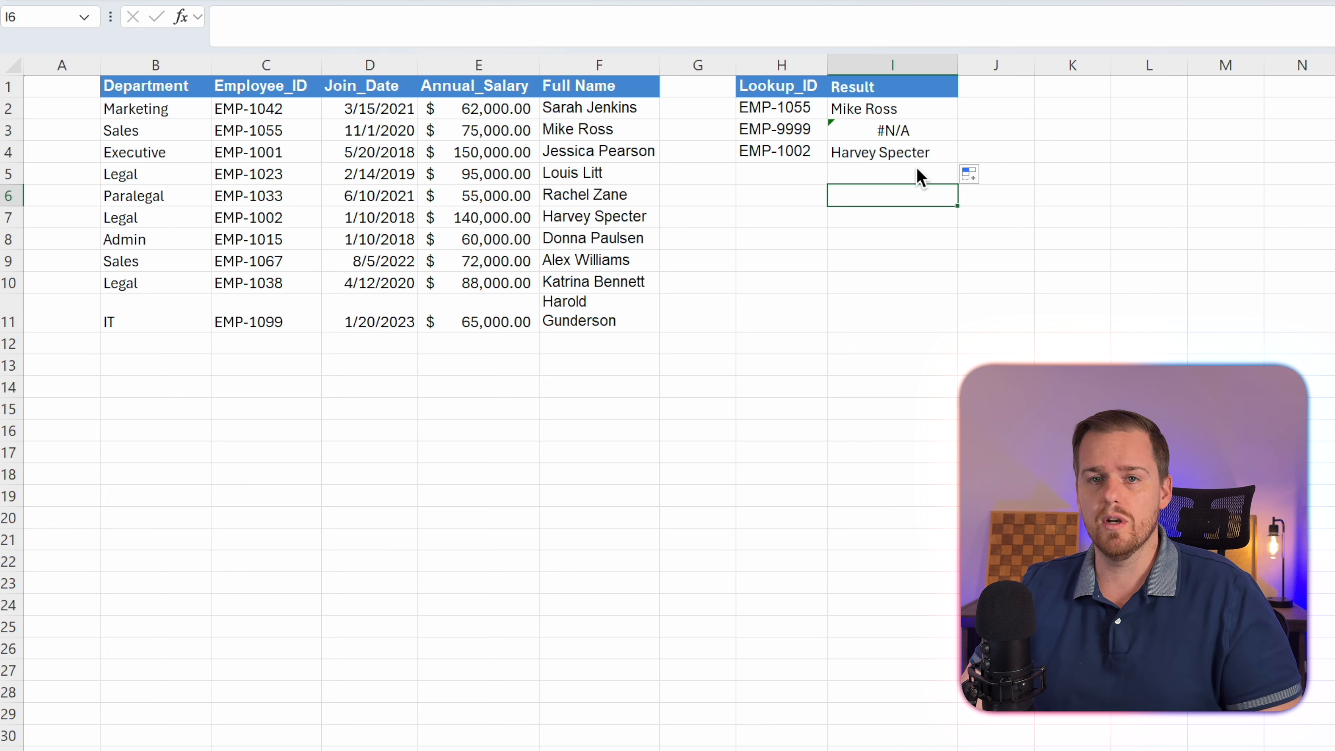
# Begin an XLOOKUP formula in J2, beside the Result column, with H2 as the lookup value.
pyautogui.click(988, 110)
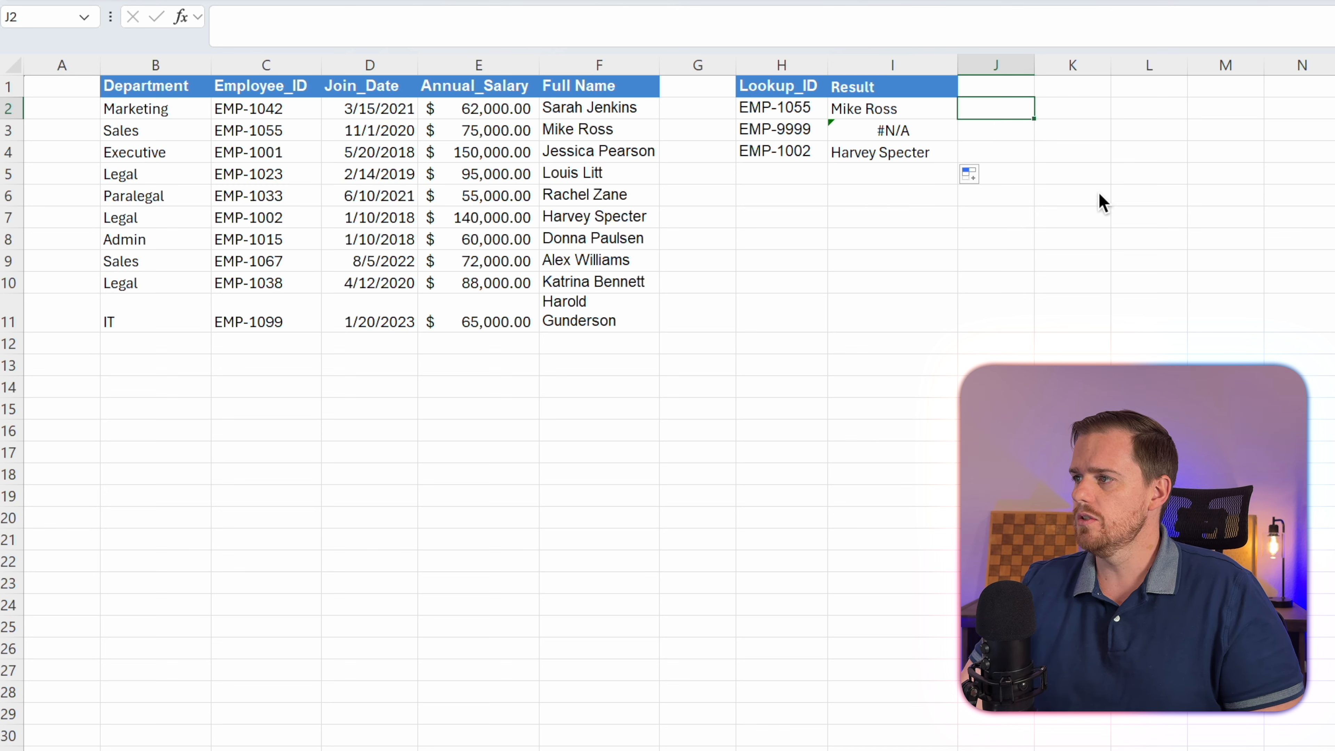
pyautogui.write('=xlo')
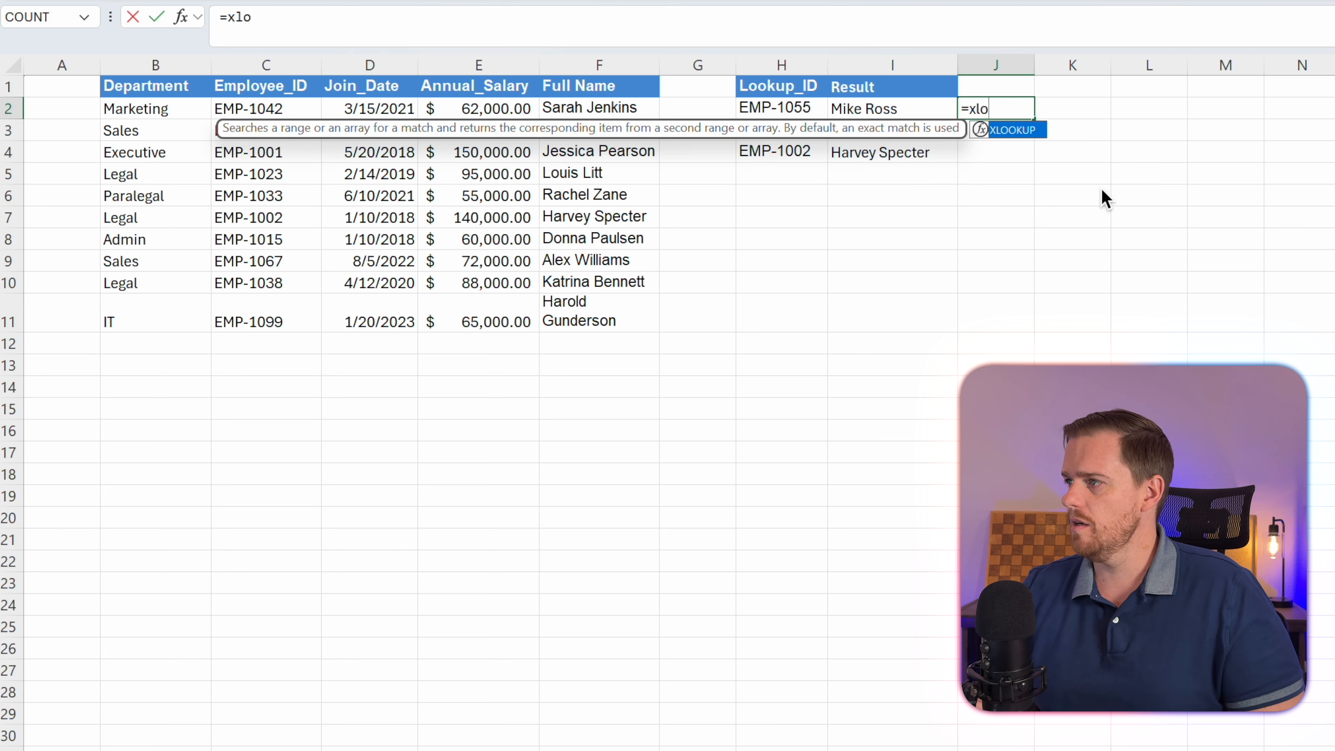
pyautogui.press('Tab')
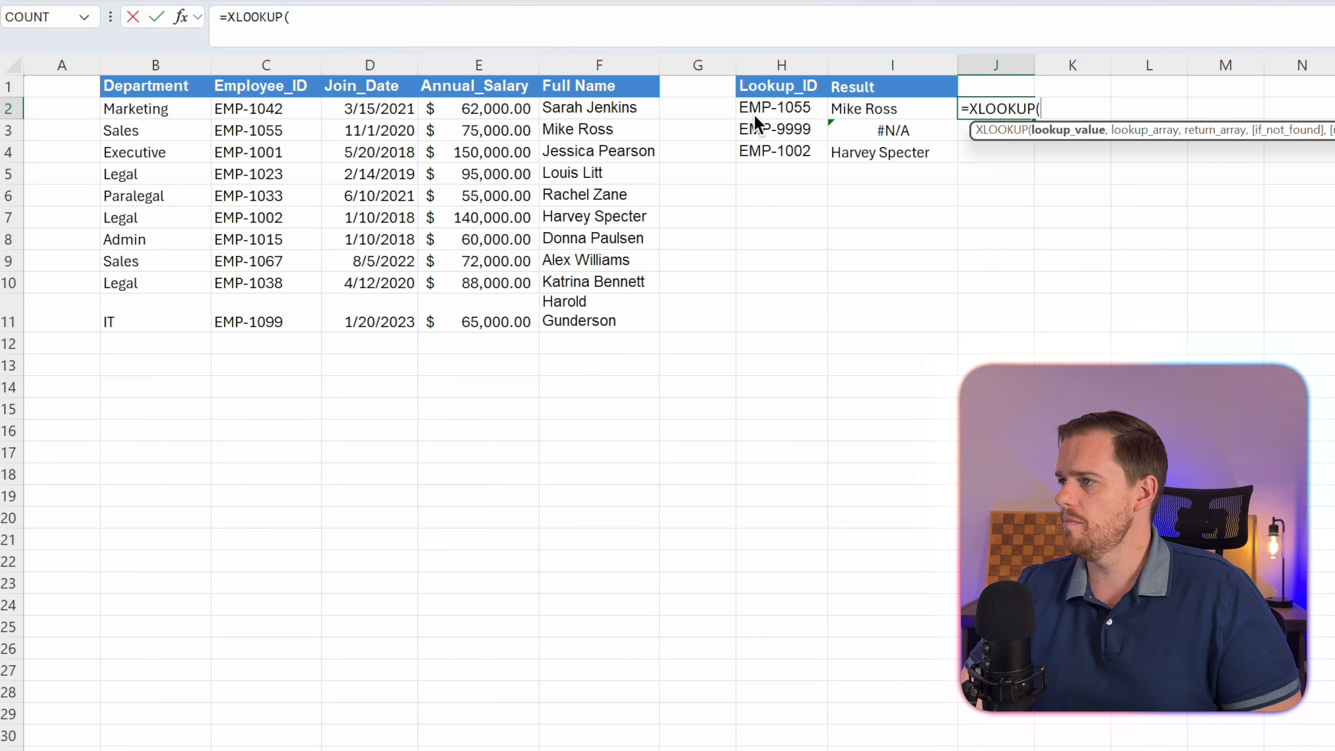
pyautogui.click(753, 104)
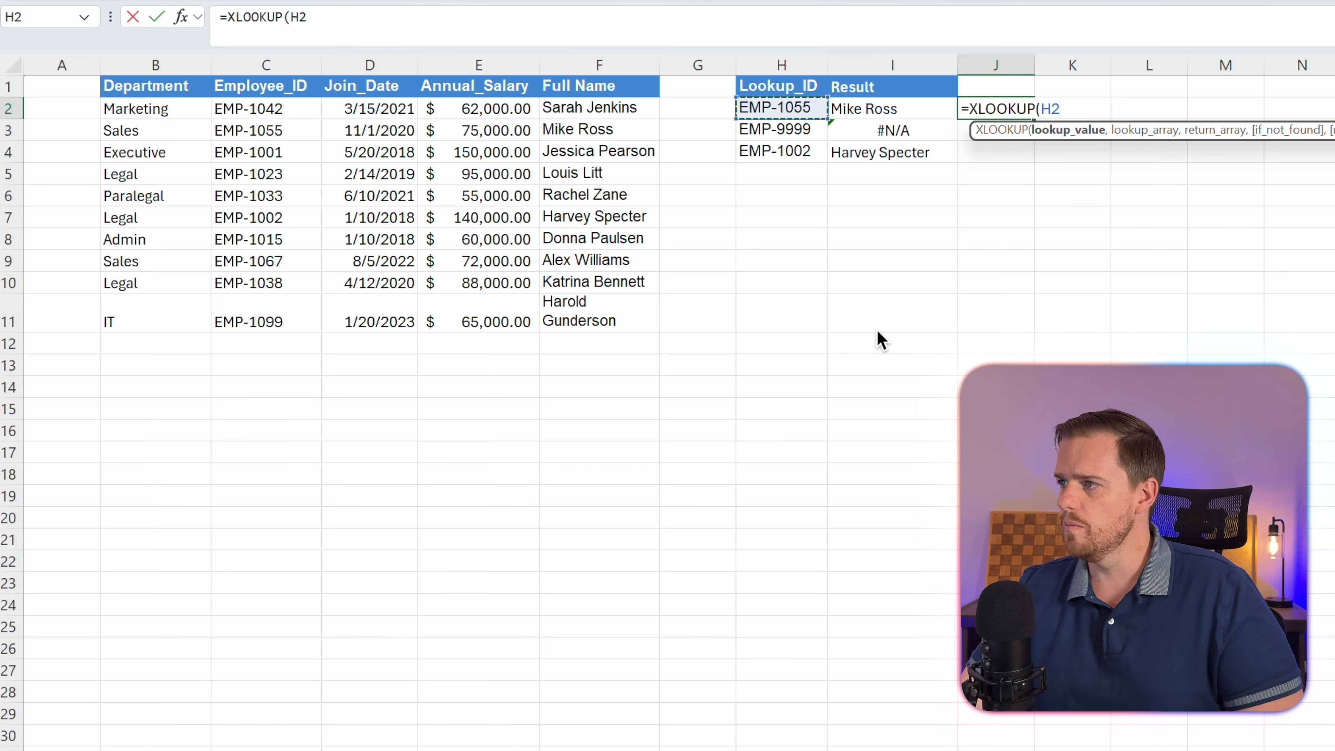
pyautogui.write(',')
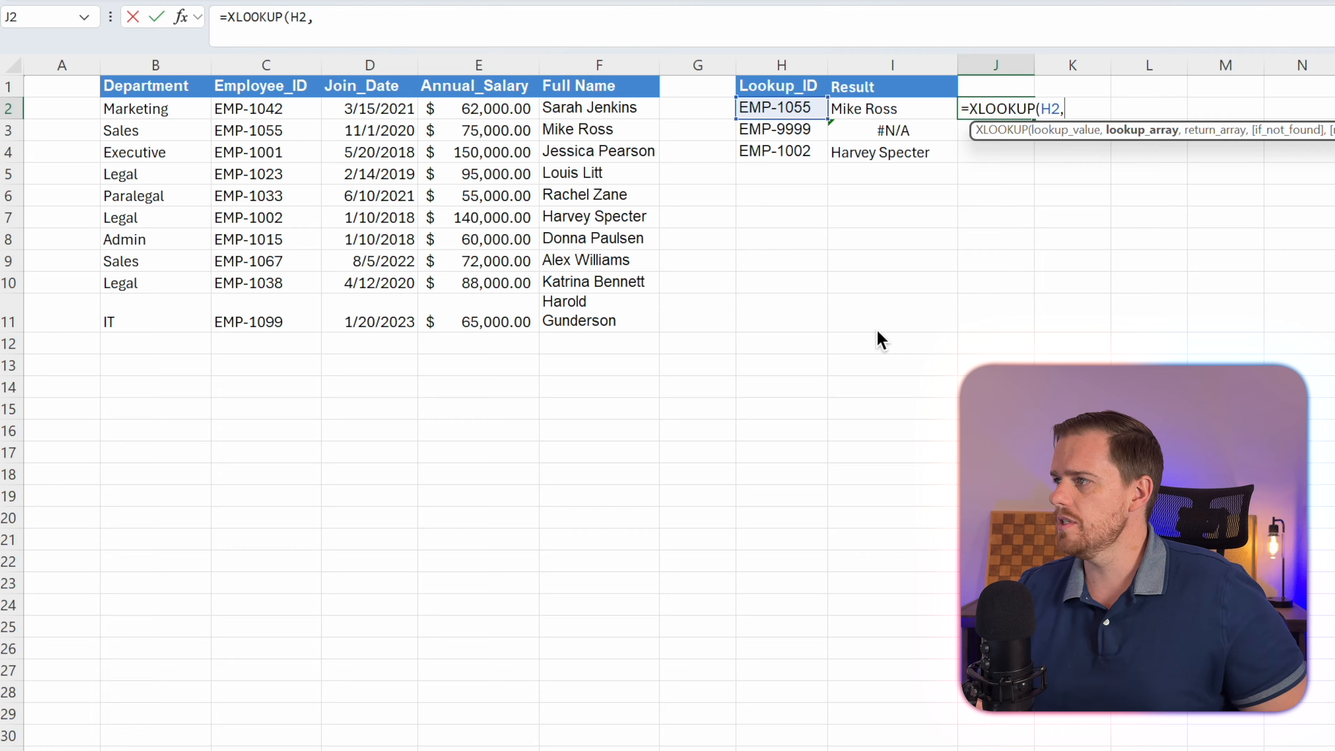
# Set the XLOOKUP's lookup array to the Employee_ID cells as the absolute range $C$2:$C$11.
pyautogui.press('Left')
pyautogui.press('Left')
pyautogui.press('Left')
pyautogui.press('Left')
pyautogui.press('Left')
pyautogui.press('Left')
pyautogui.press('Left')
pyautogui.hotkey('ctrl', 'shift', 'Down')
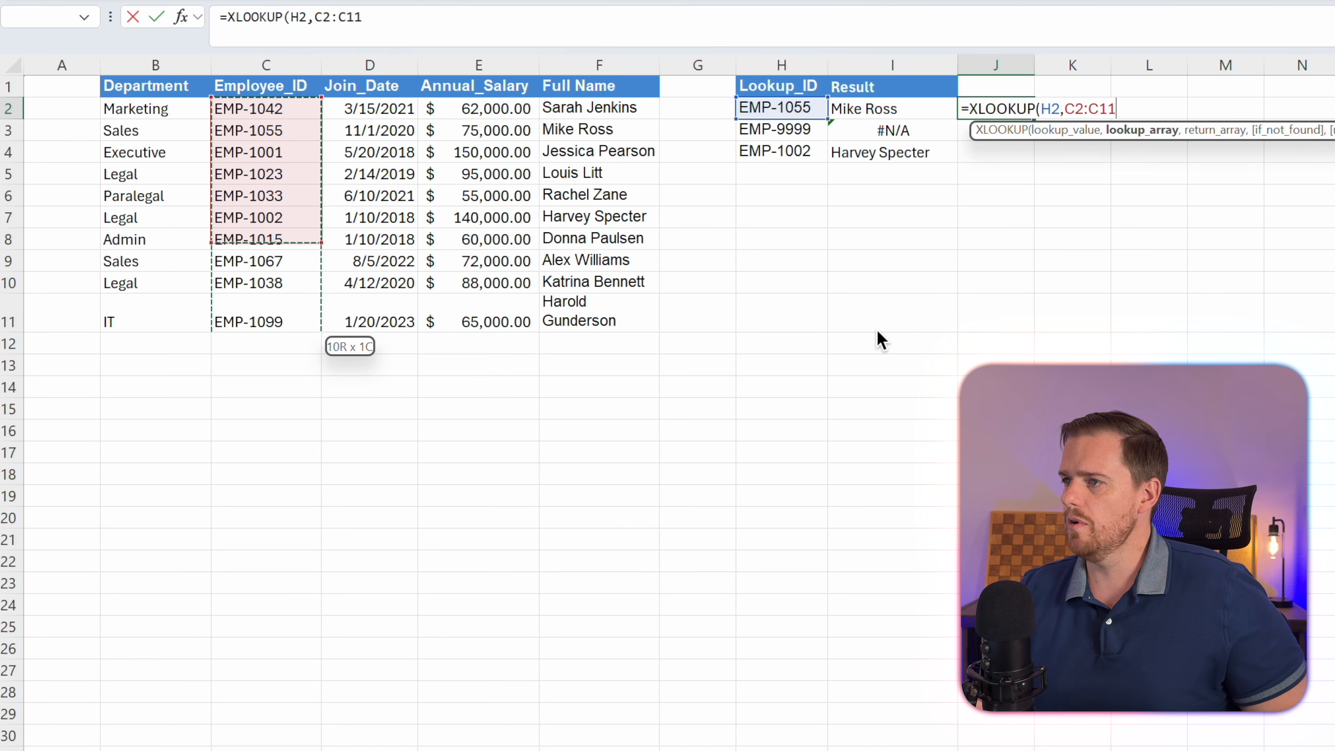
pyautogui.press('F4')
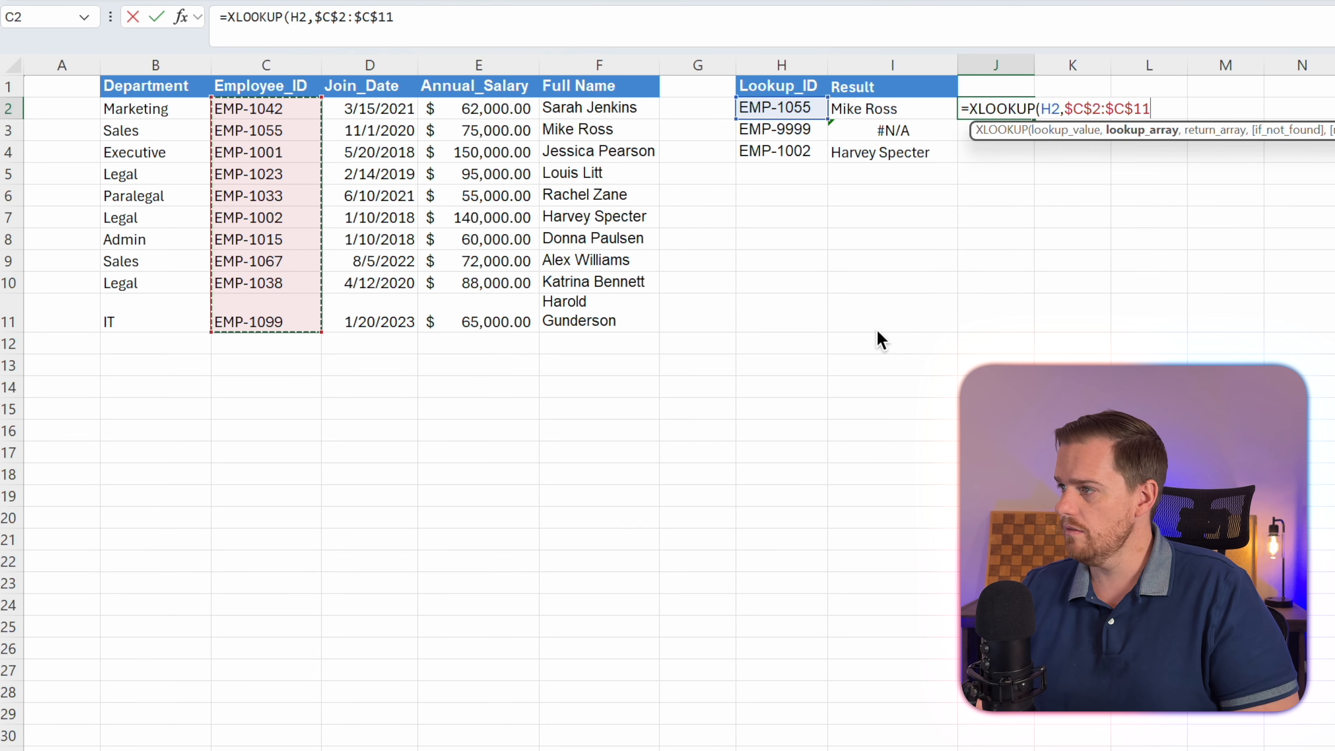
# Set the XLOOKUP's return array to the Full Name cells as the absolute range $F$2:$F$11.
pyautogui.write(',')
pyautogui.press('Left')
pyautogui.press('Left')
pyautogui.press('Left')
pyautogui.press('Left')
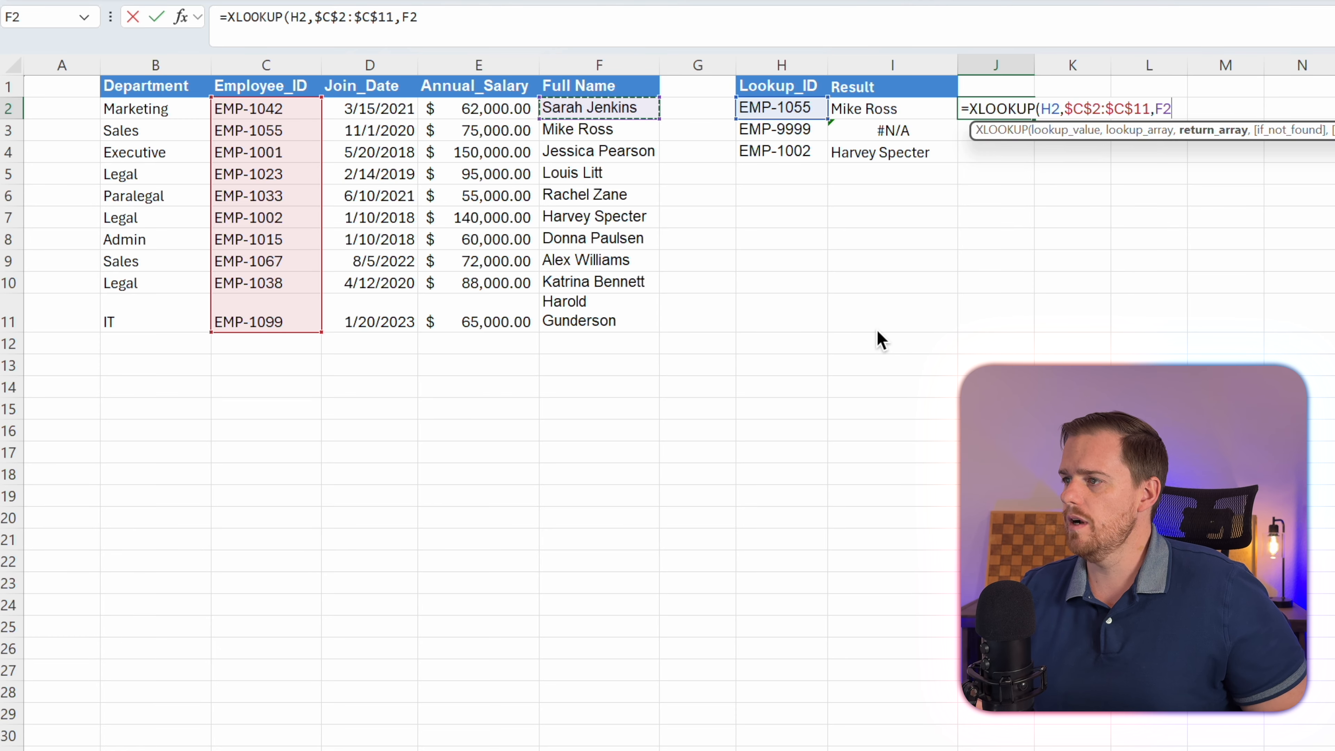
pyautogui.hotkey('ctrl', 'shift', 'Down')
pyautogui.press('F4')
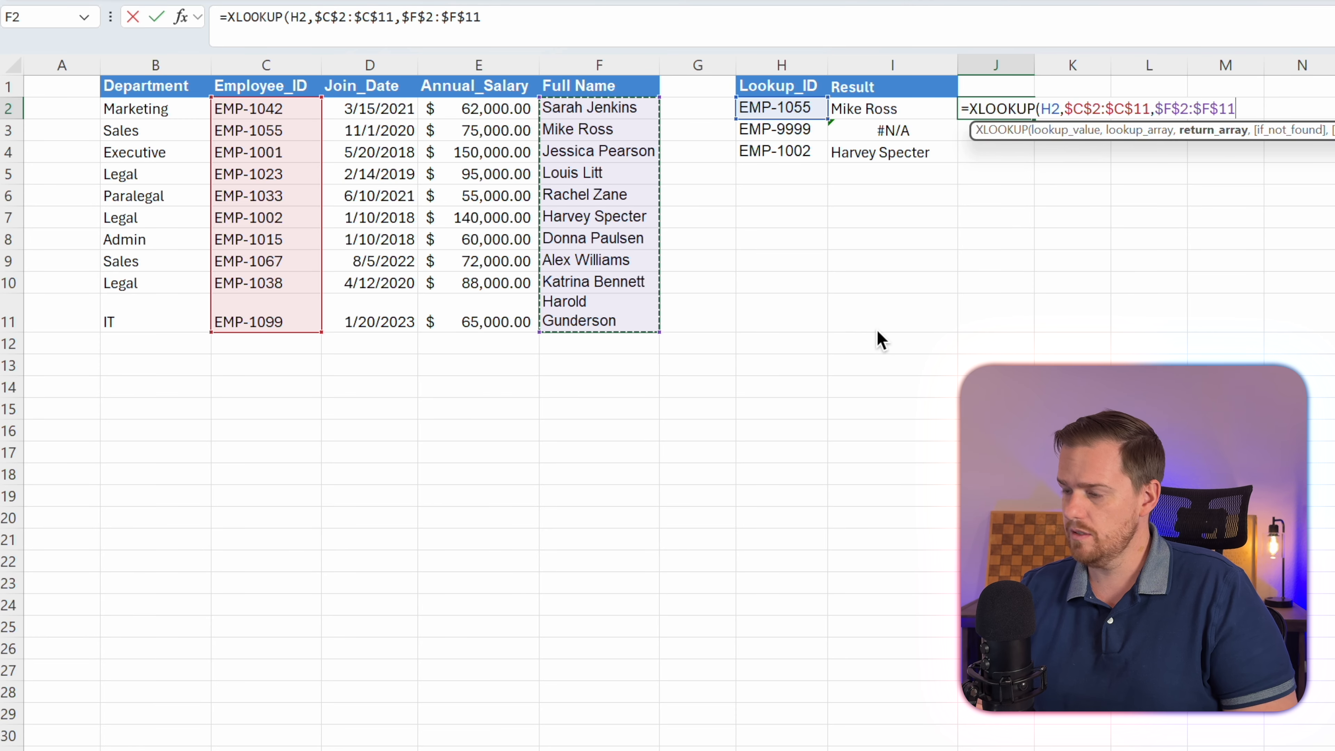
# Add "No ID" as the XLOOKUP's if_not_found text and complete the formula in J2.
pyautogui.write(',"No ID')
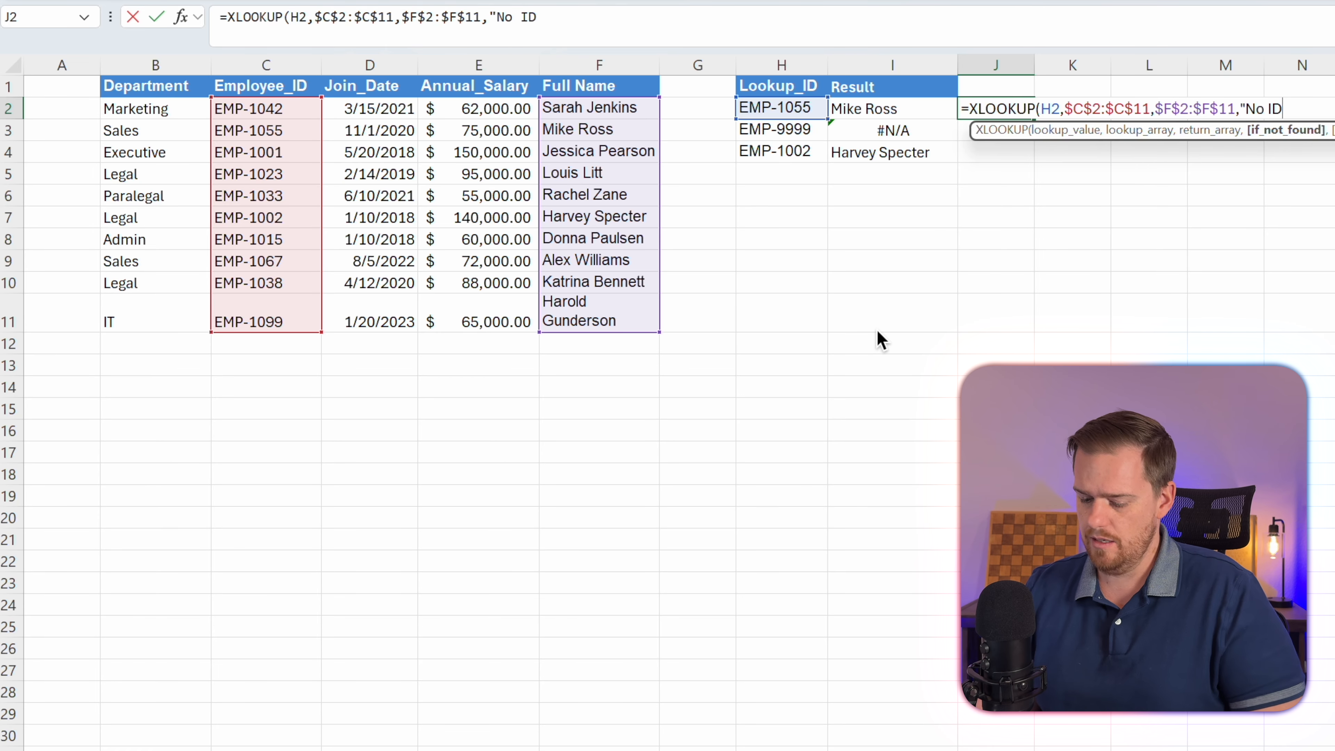
pyautogui.write('"0')
pyautogui.press('BackSpace')
pyautogui.write(')')
pyautogui.press('Return')
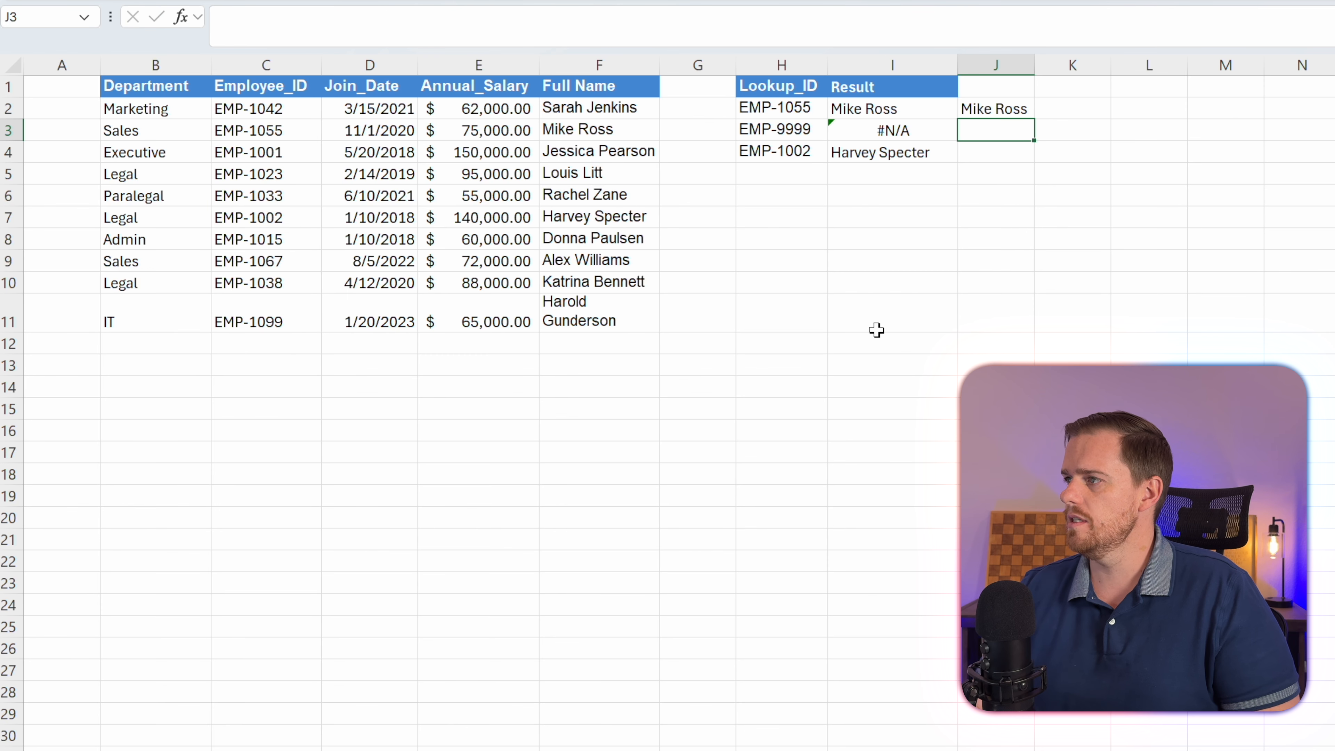
# Fill the XLOOKUP formula from J2 down through J4.
pyautogui.click(1013, 107)
pyautogui.doubleClick(1032, 118)
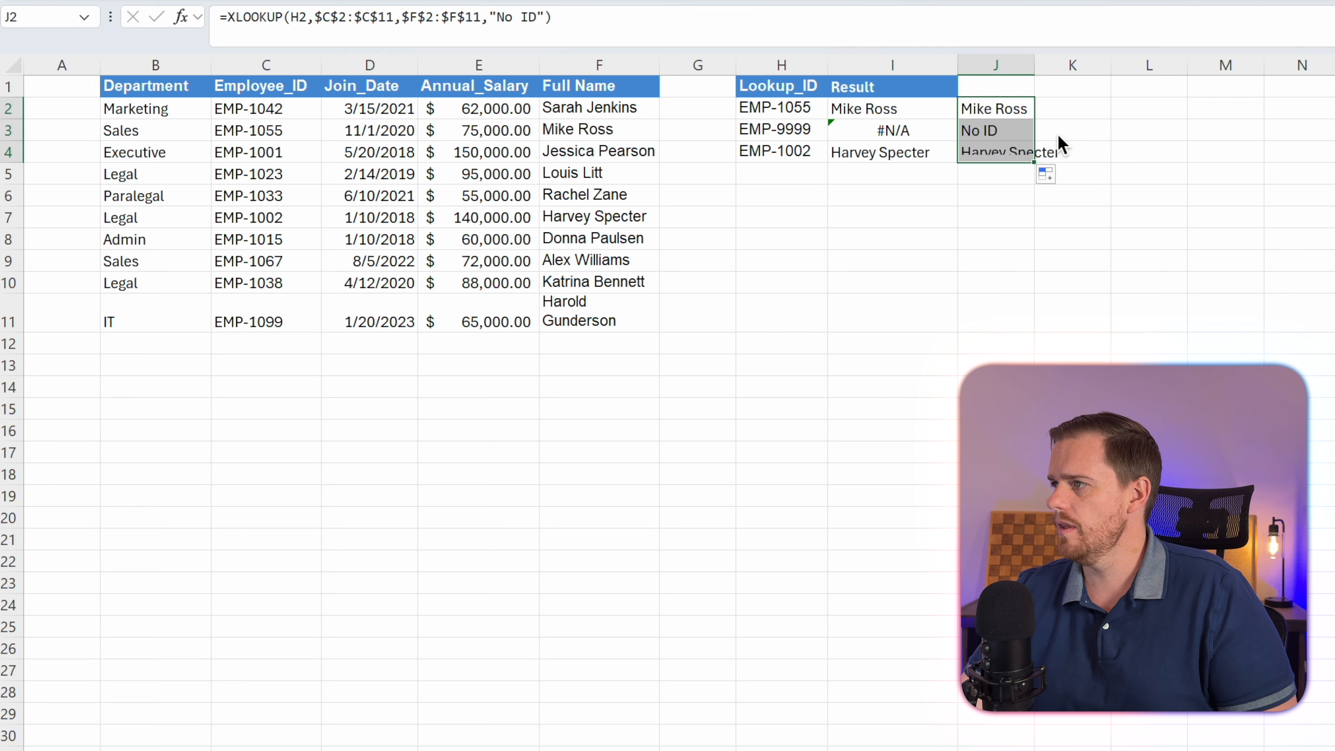
pyautogui.click(1074, 137)
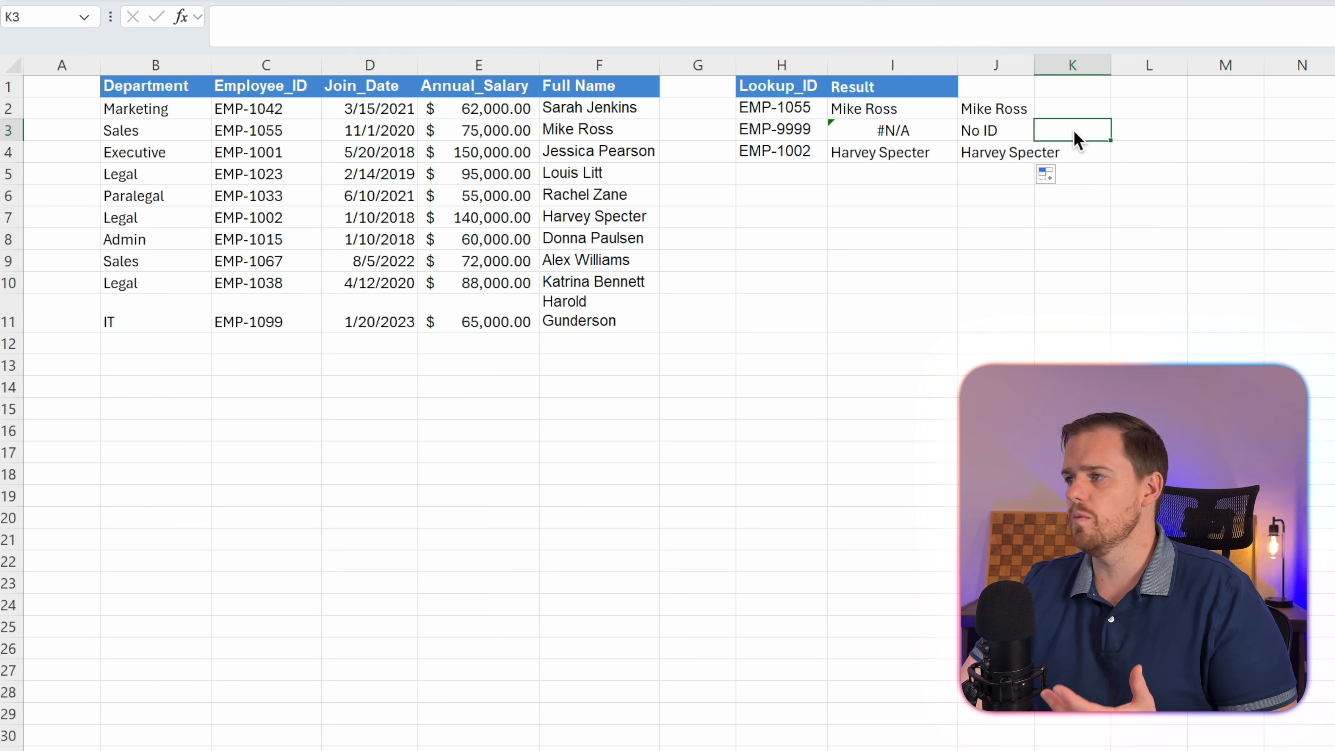
pyautogui.click(1014, 175)
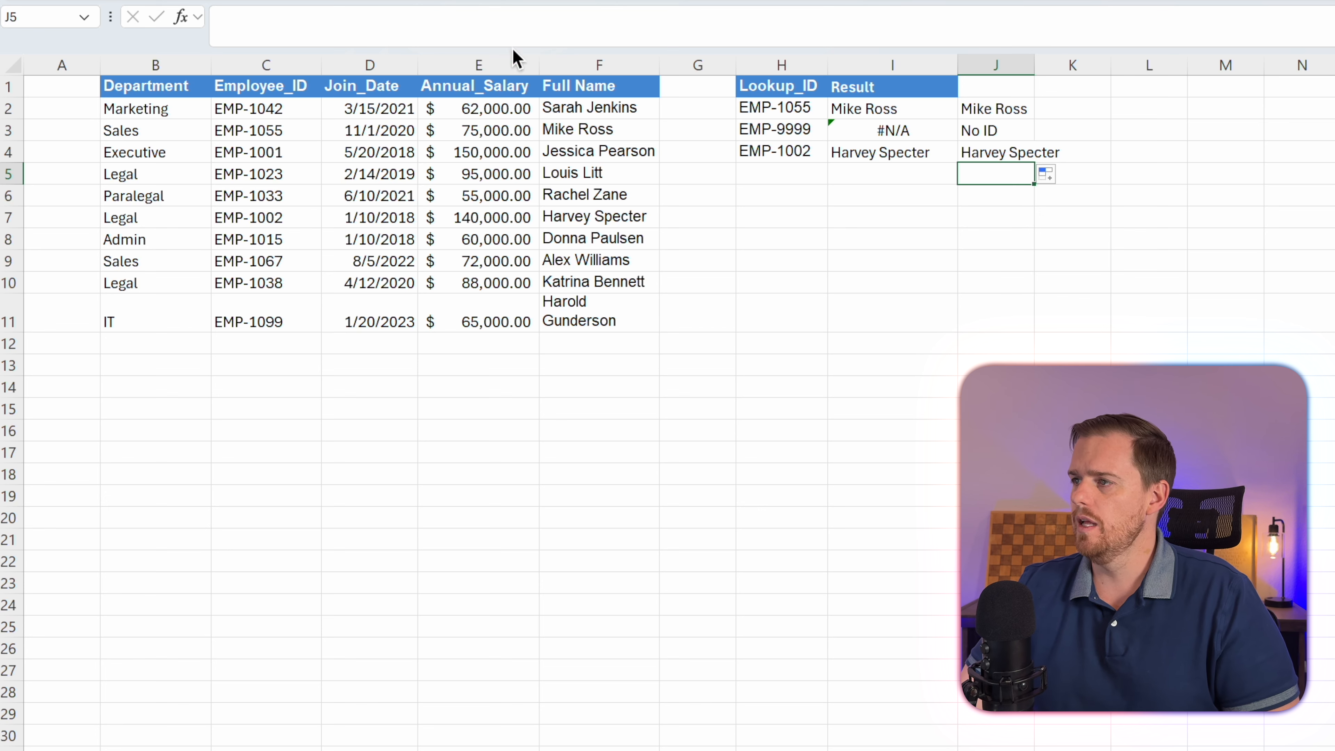
# Insert a blank column between Annual_Salary and Full Name.
pyautogui.click(575, 71)
pyautogui.rightClick(575, 71)
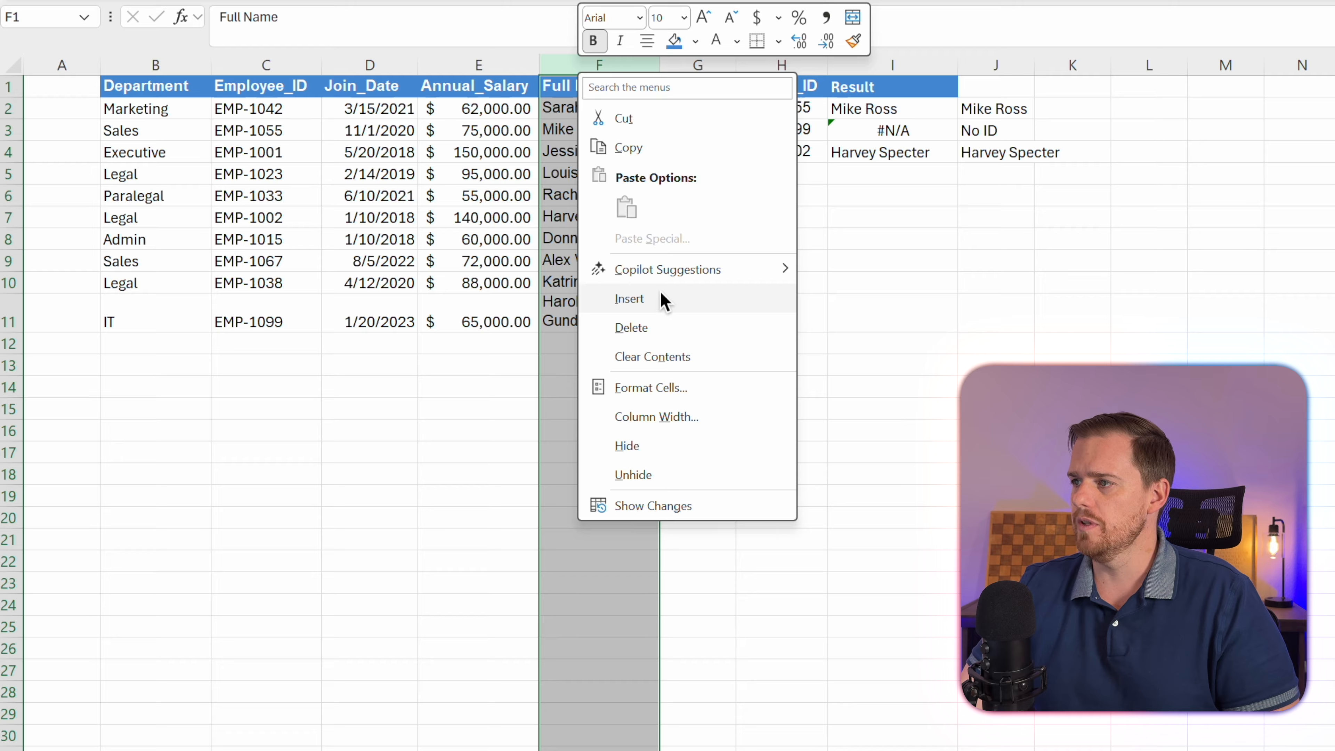
pyautogui.press('Escape')
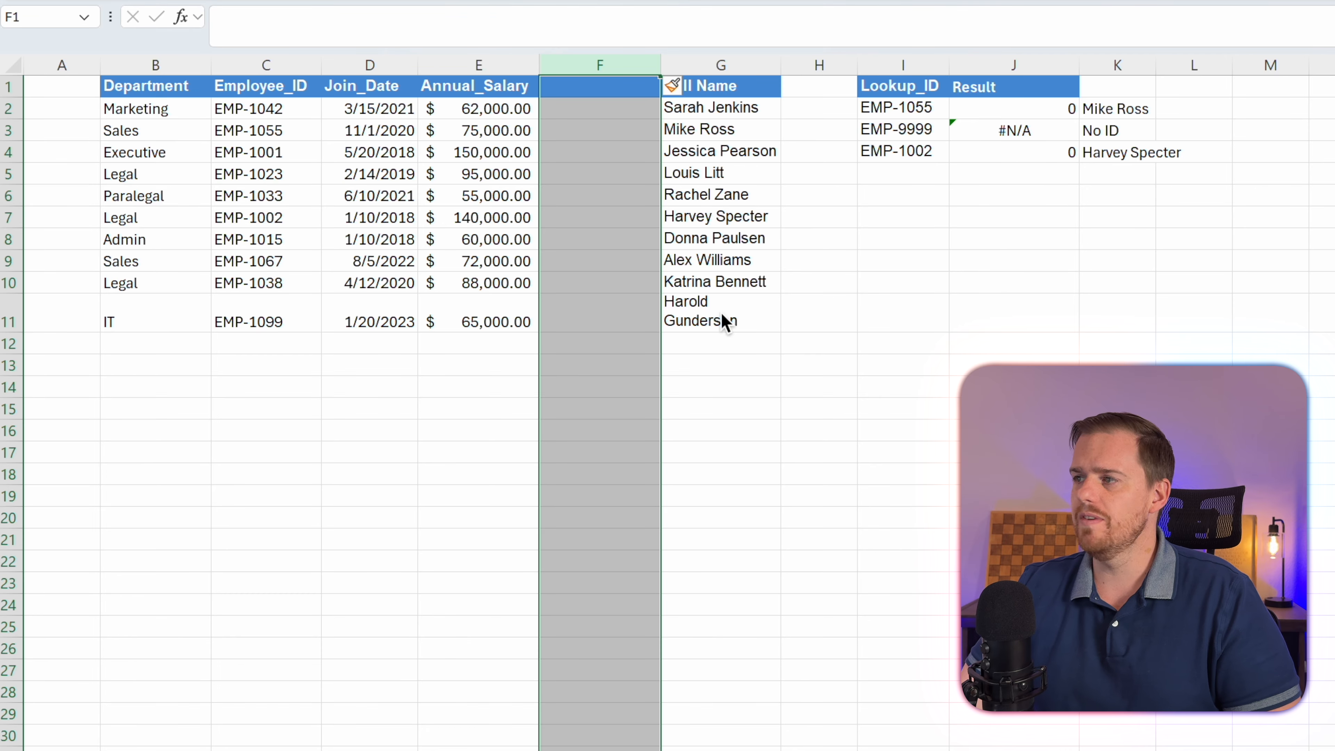
pyautogui.click(793, 341)
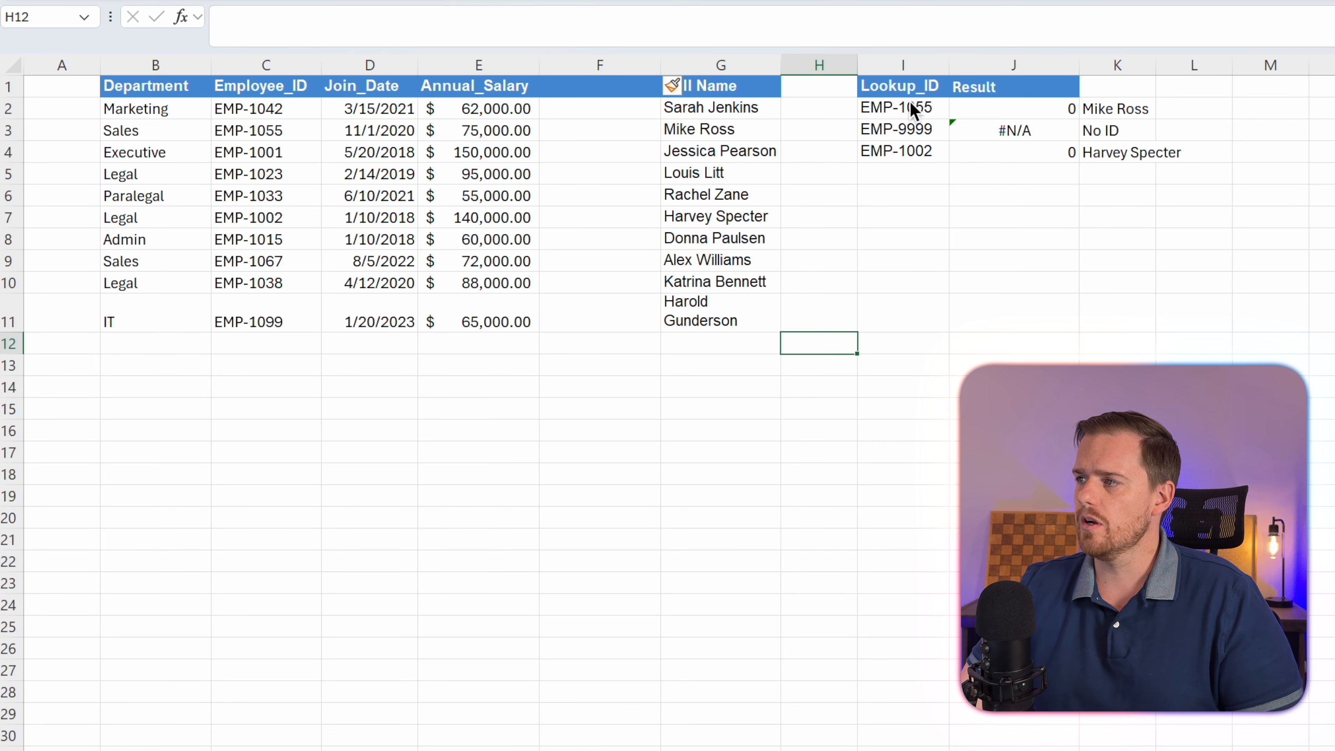
# Inspect the VLOOKUP formula's references and column index in J2, and compare the XLOOKUP results in K2:K4.
pyautogui.click(962, 117)
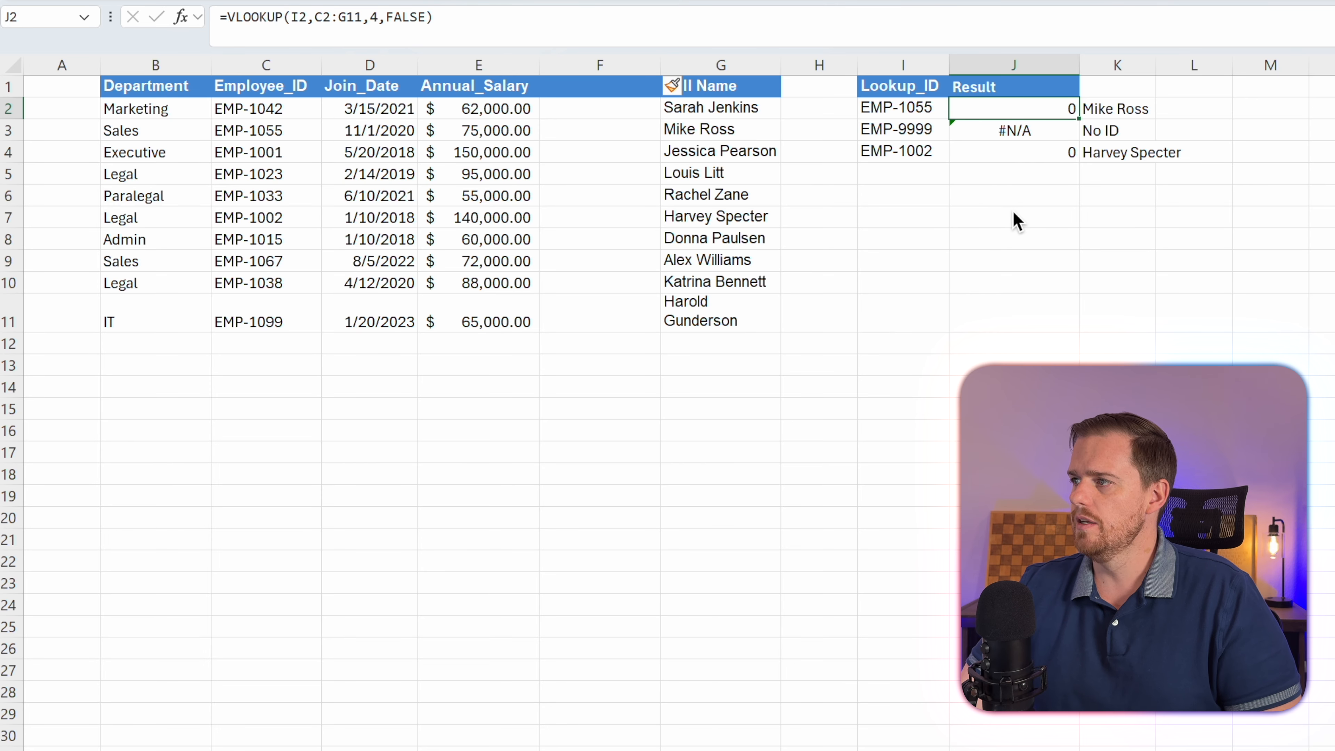
pyautogui.press('F2')
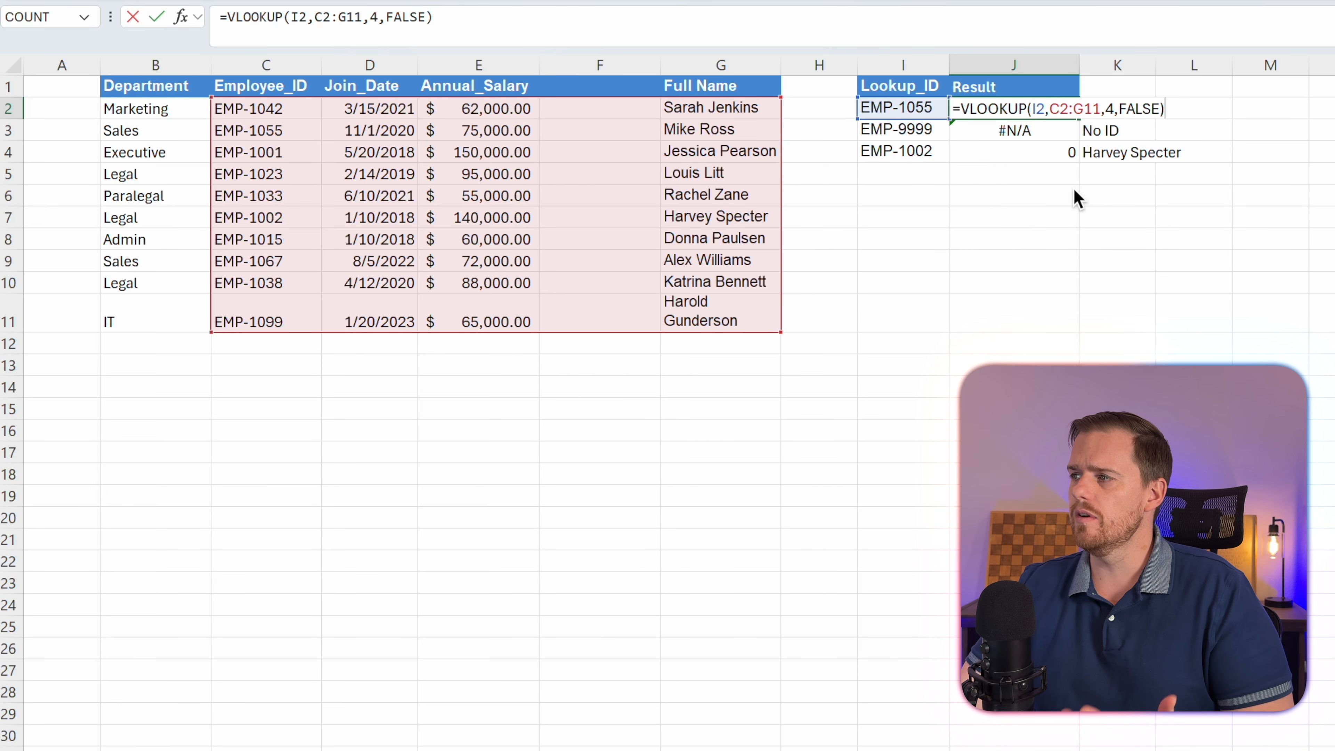
pyautogui.moveTo(1110, 113); pyautogui.dragTo(1122, 167)
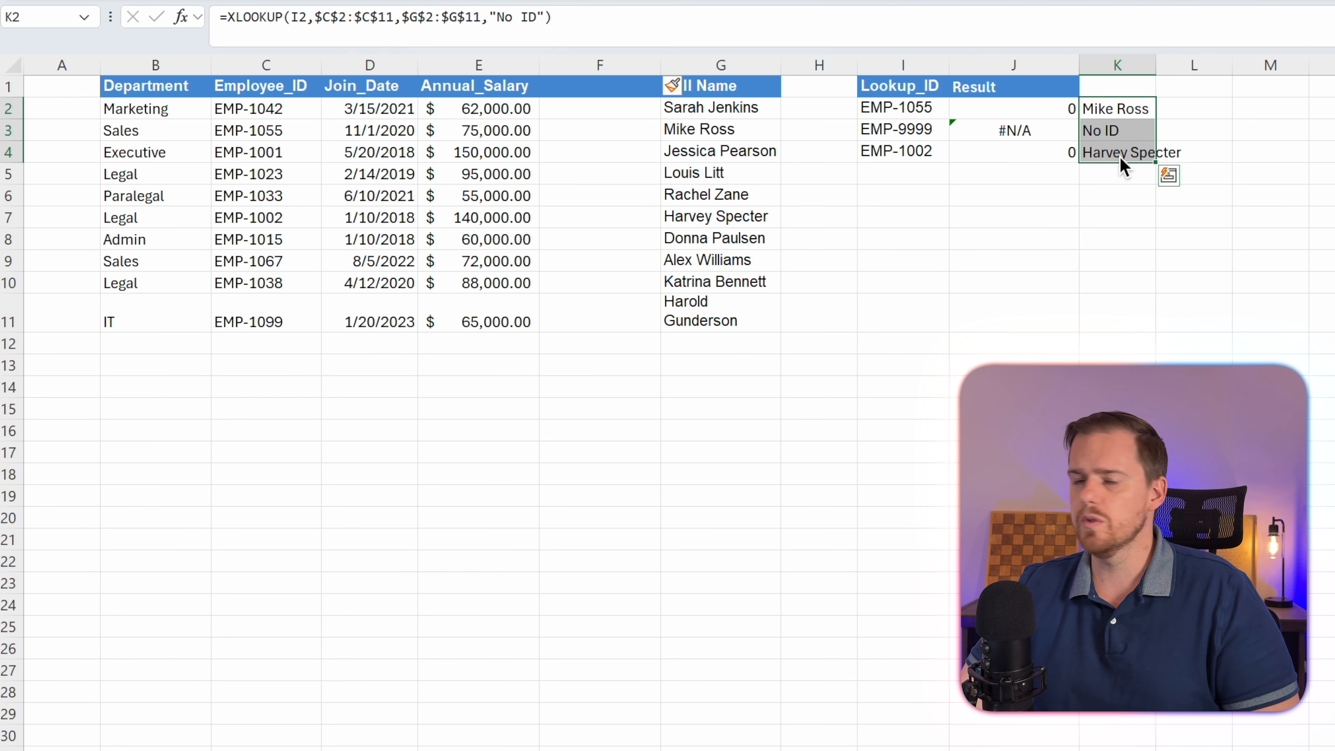